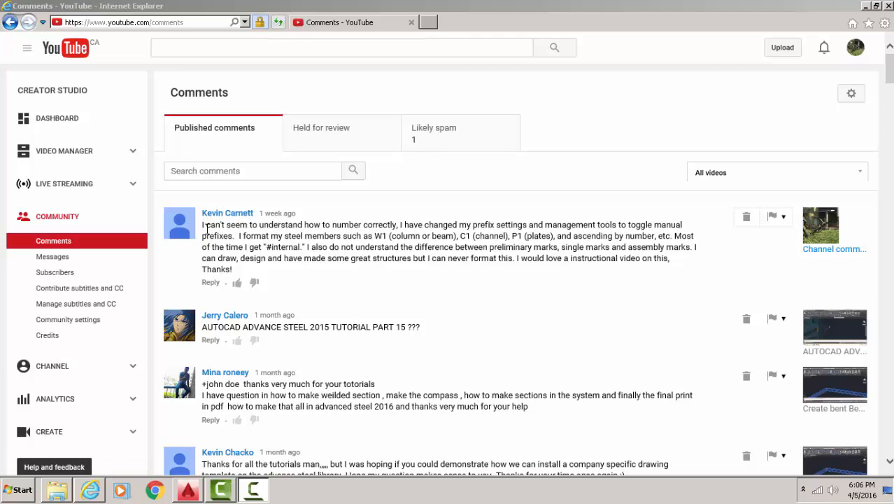
# Highlight the newest viewer comment asking about numbering and prefixes, and switch to the AutoCAD Advance Steel drawing.
pyautogui.moveTo(207, 228); pyautogui.dragTo(601, 270)
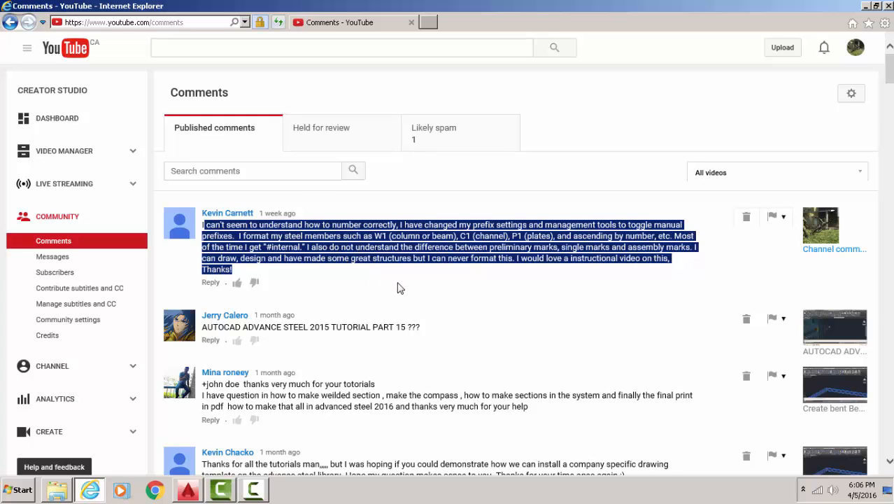
pyautogui.click(866, 7)
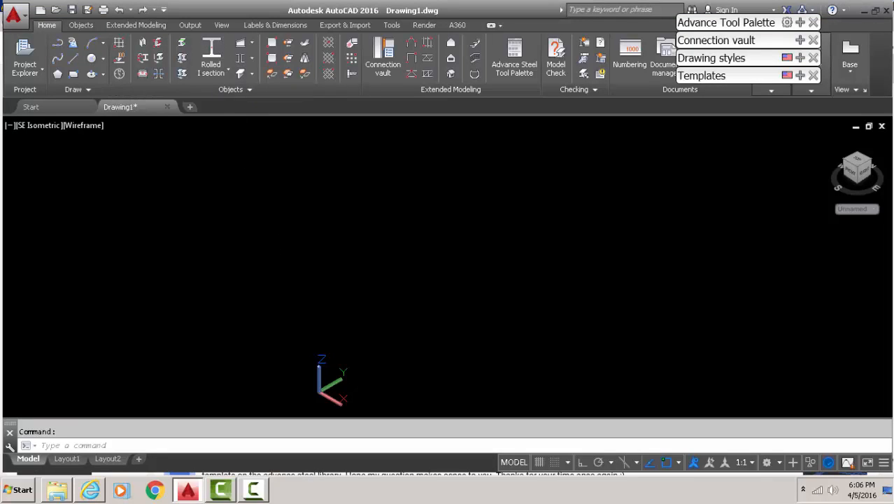
# Draw a rolled I-section beam about 42'-9" long in the empty model.
pyautogui.click(218, 54)
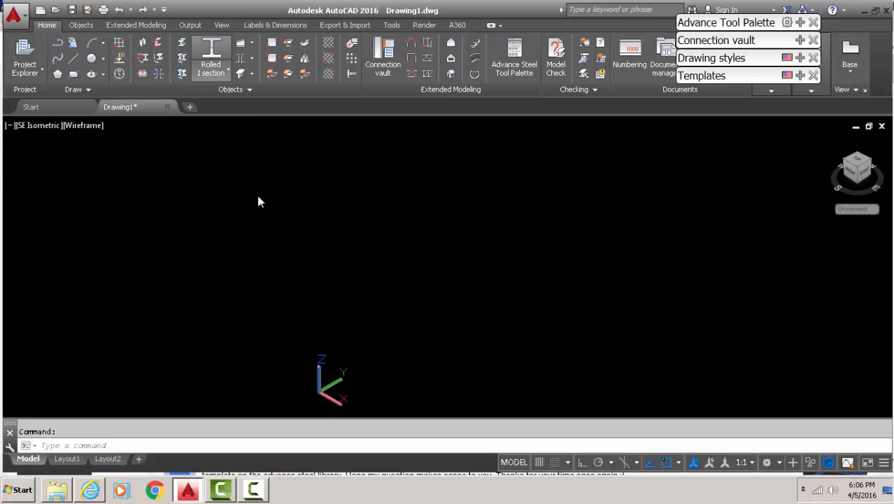
pyautogui.click(289, 201)
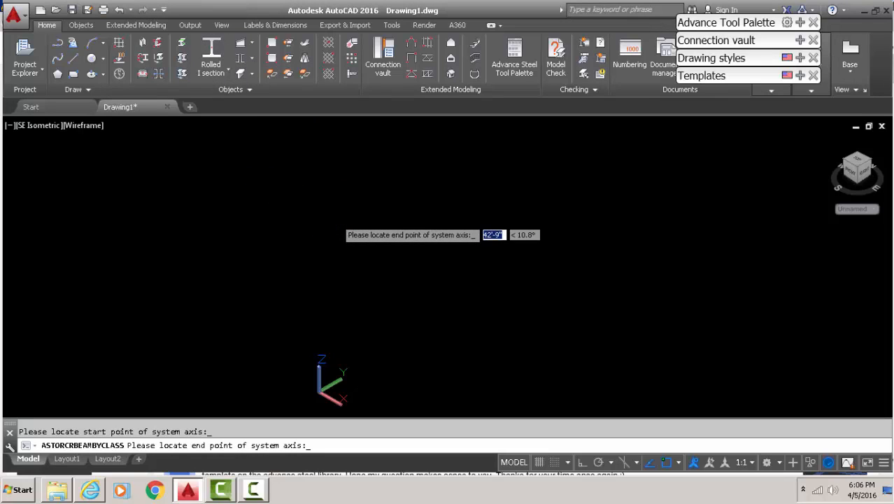
pyautogui.click(334, 228)
pyautogui.scroll(6, 269, 234)
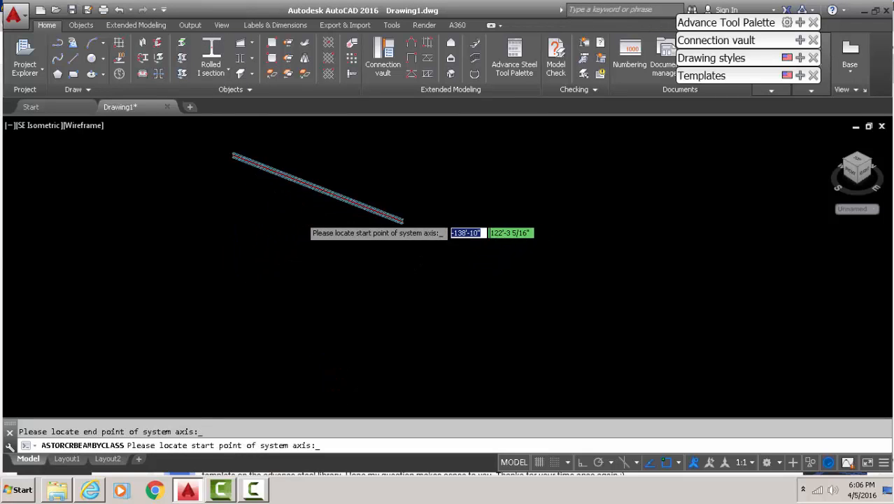
pyautogui.scroll(2, 306, 172)
pyautogui.scroll(-3, 332, 220)
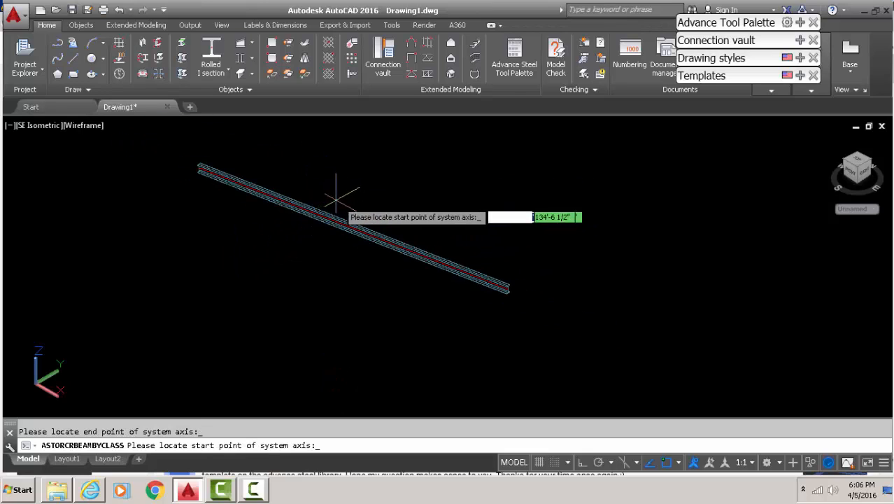
# Draw a second, much shorter rolled I-section beam in front of the long one, keeping the default W12x26 section and A992 material.
pyautogui.click(341, 267)
pyautogui.click(394, 300)
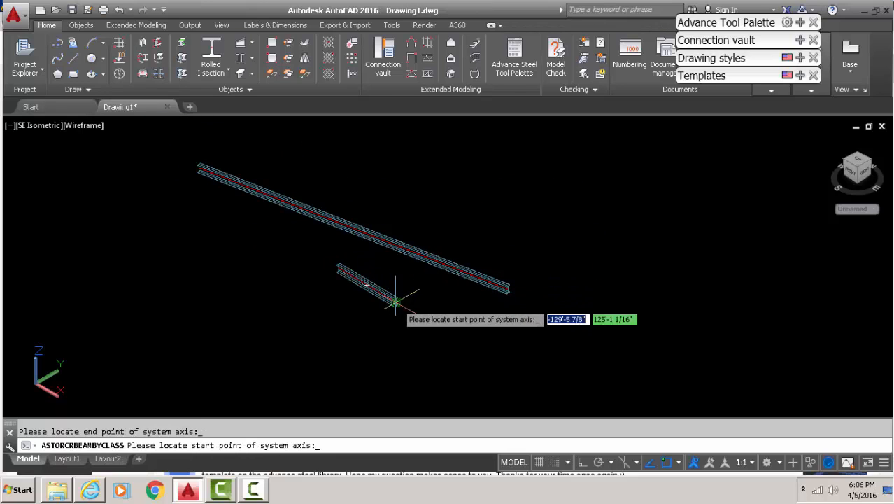
pyautogui.press('Return')
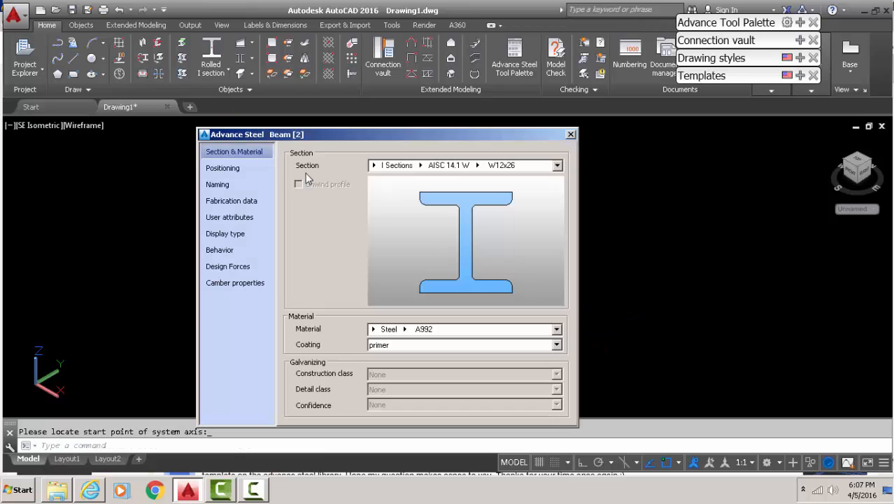
pyautogui.click(571, 135)
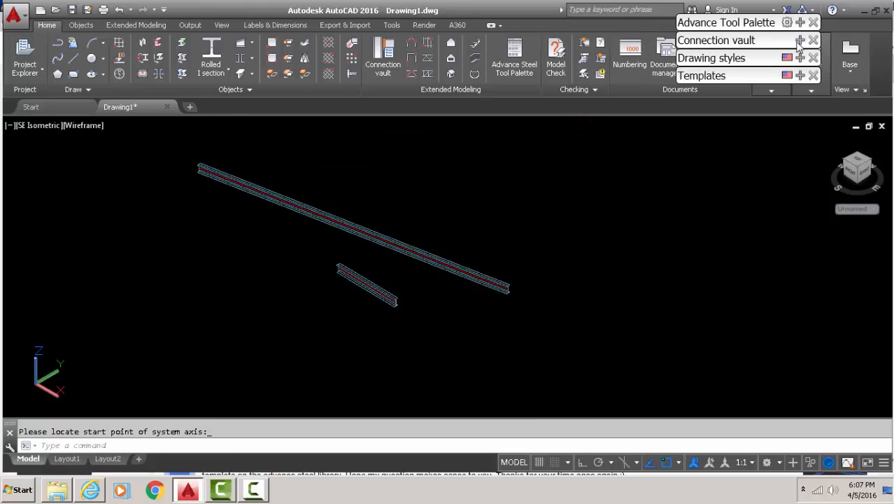
# Add an End plate connection from the connection vault to the near end of the short beam, keeping its default properties.
pyautogui.click(798, 43)
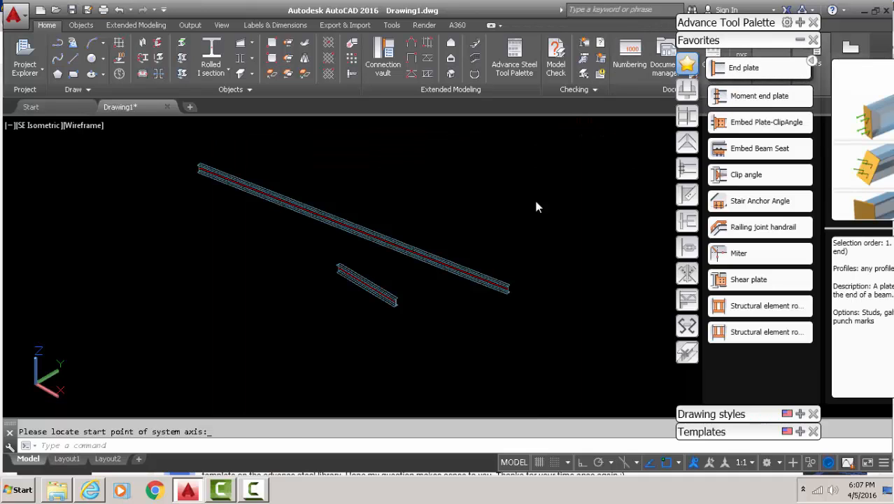
pyautogui.click(395, 299)
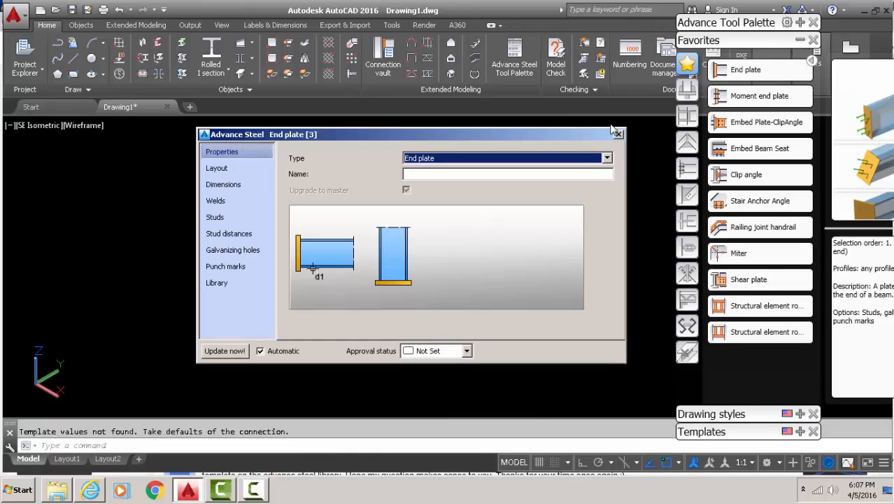
pyautogui.click(618, 133)
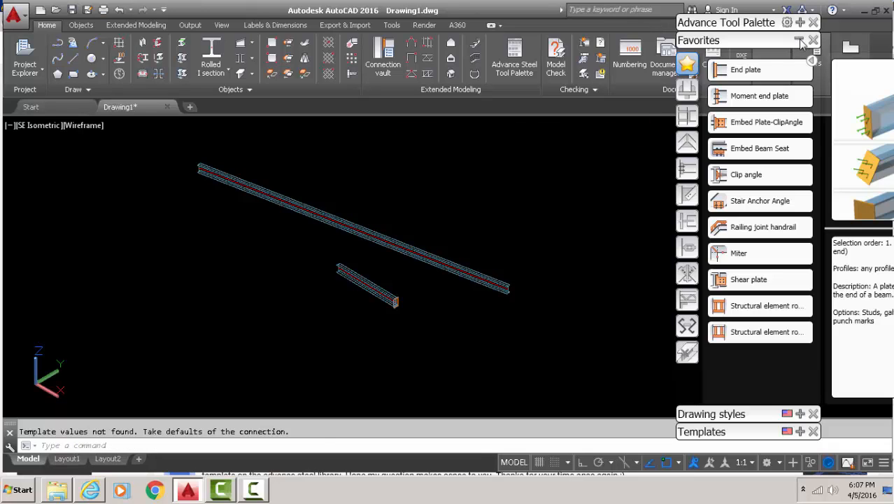
pyautogui.click(799, 40)
# Highlight the long beam to examine it as a standalone part beside the short beam with the end plate.
pyautogui.scroll(3, 375, 290)
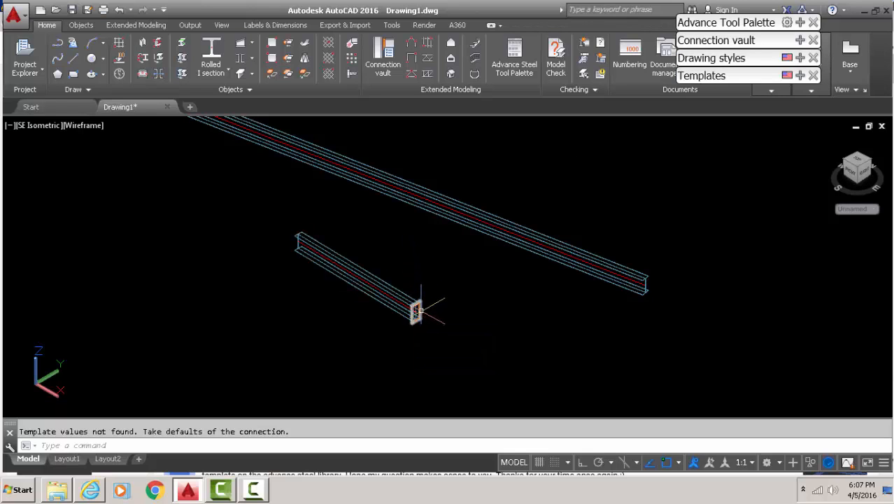
pyautogui.scroll(1, 413, 307)
pyautogui.scroll(-2, 424, 305)
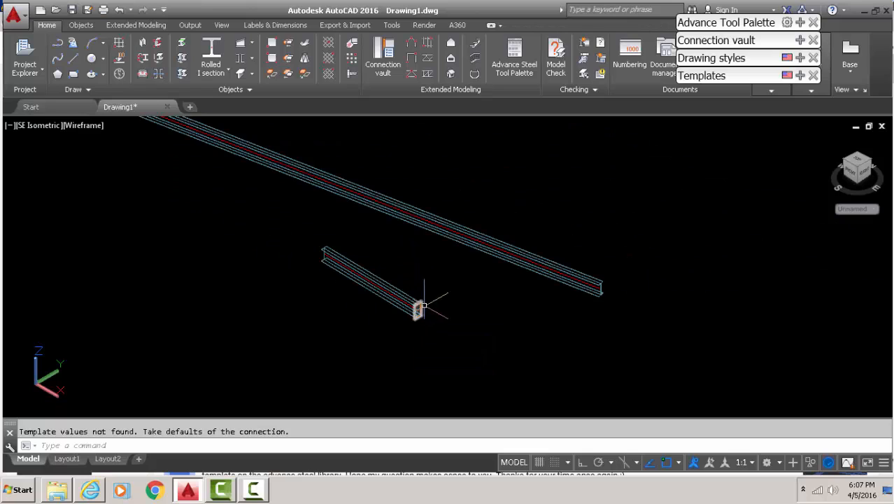
pyautogui.click(455, 225)
pyautogui.scroll(-2, 511, 206)
pyautogui.scroll(1, 514, 218)
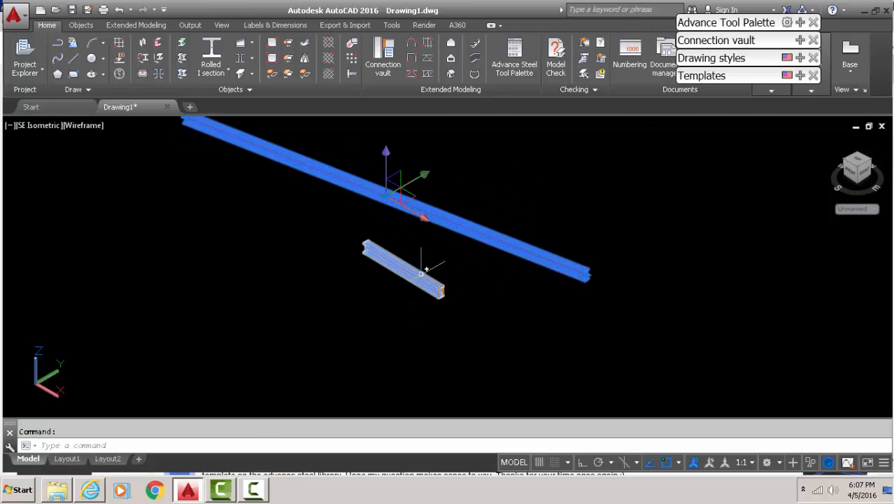
pyautogui.press('Escape')
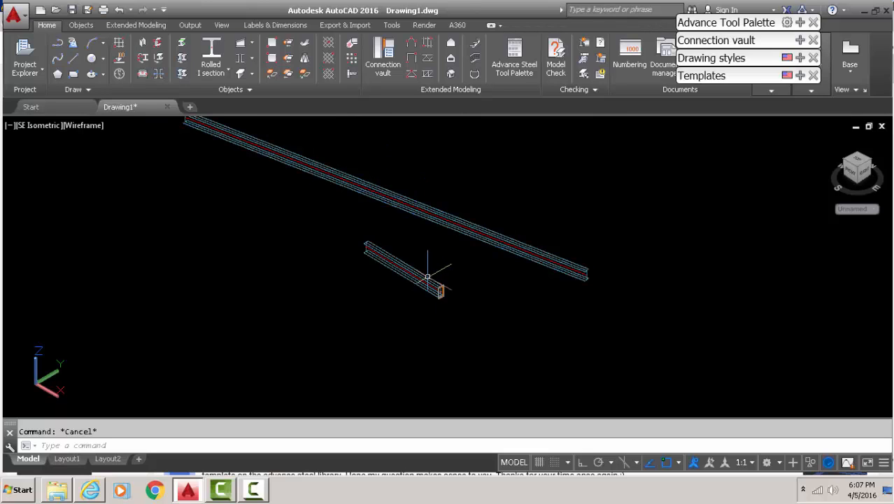
# Inspect the welded end plate closely, highlighting the plate and short beam together as one assembly.
pyautogui.scroll(3, 445, 291)
pyautogui.scroll(-3, 445, 279)
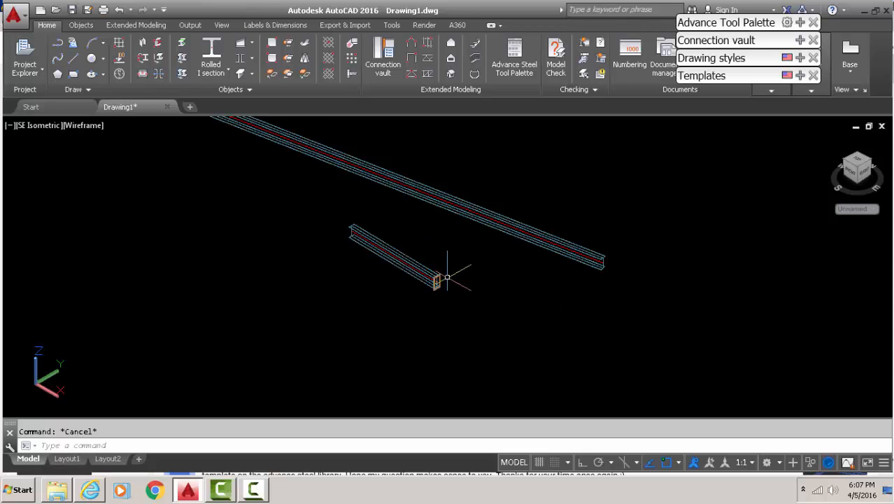
pyautogui.scroll(4, 441, 283)
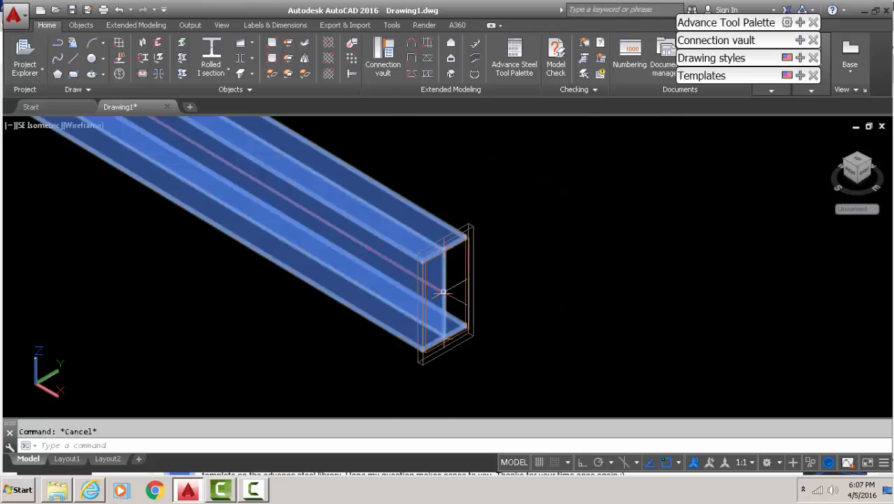
pyautogui.scroll(3, 440, 299)
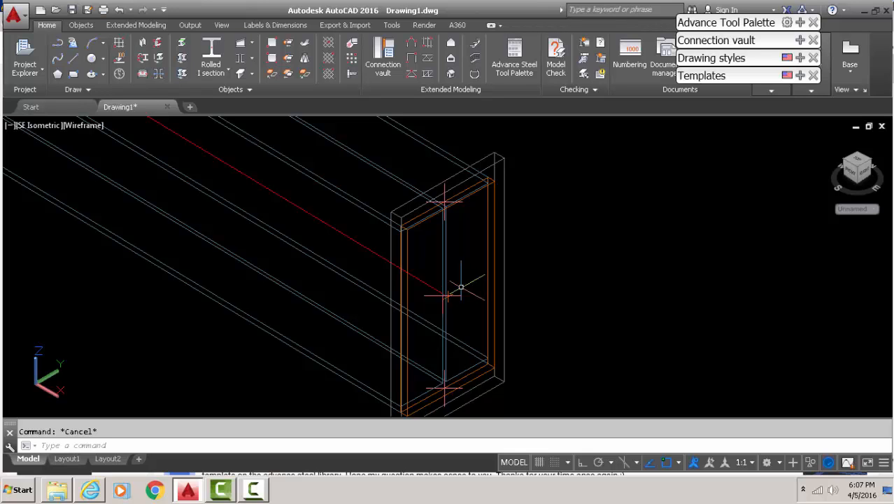
pyautogui.scroll(-4, 461, 287)
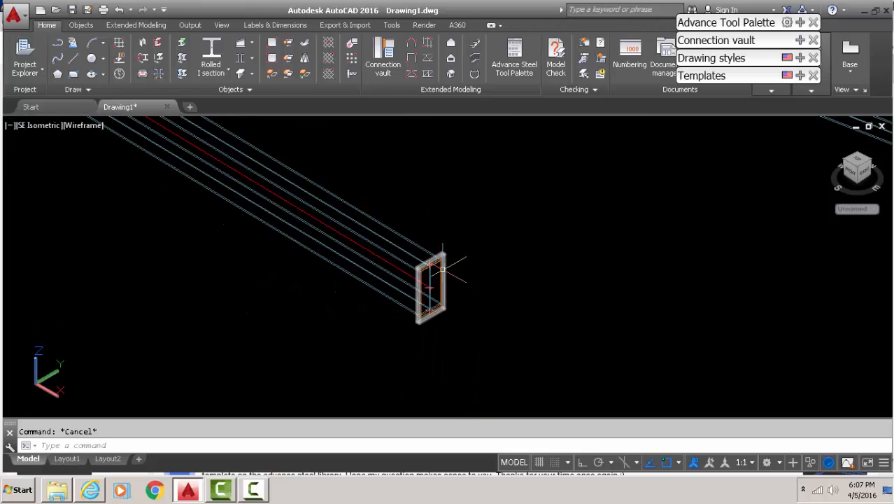
pyautogui.click(364, 238)
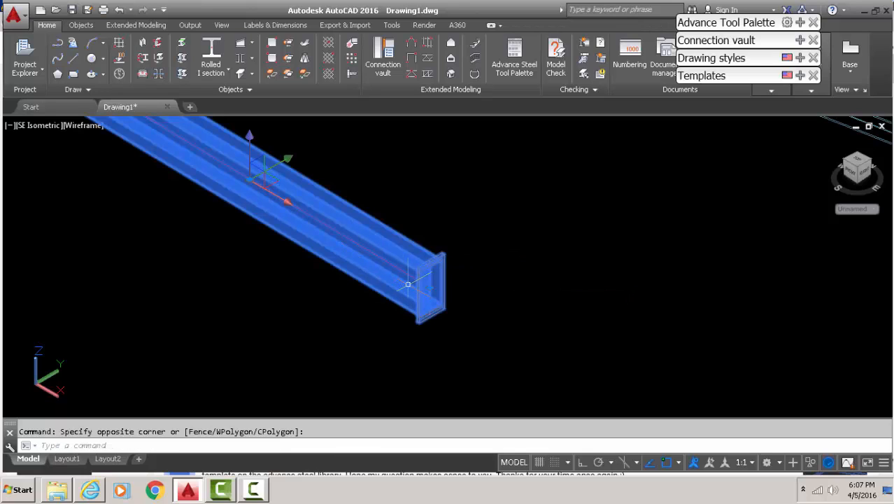
pyautogui.press('Escape')
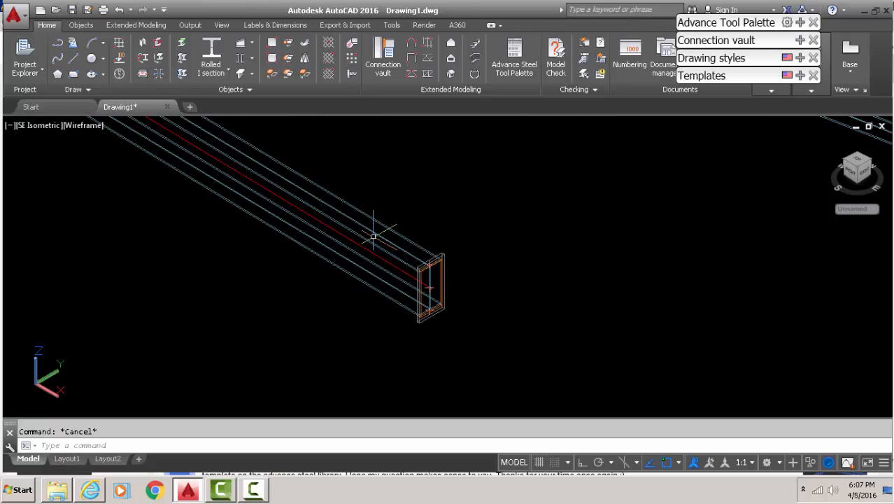
# Highlight the long beam, the end plate and the short beam one at a time to compare them as single parts.
pyautogui.scroll(-5, 495, 243)
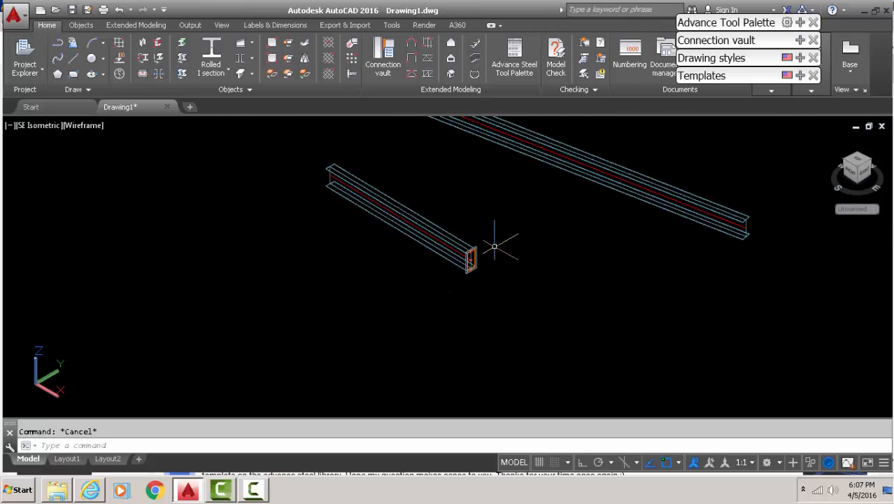
pyautogui.scroll(3, 551, 205)
pyautogui.click(552, 200)
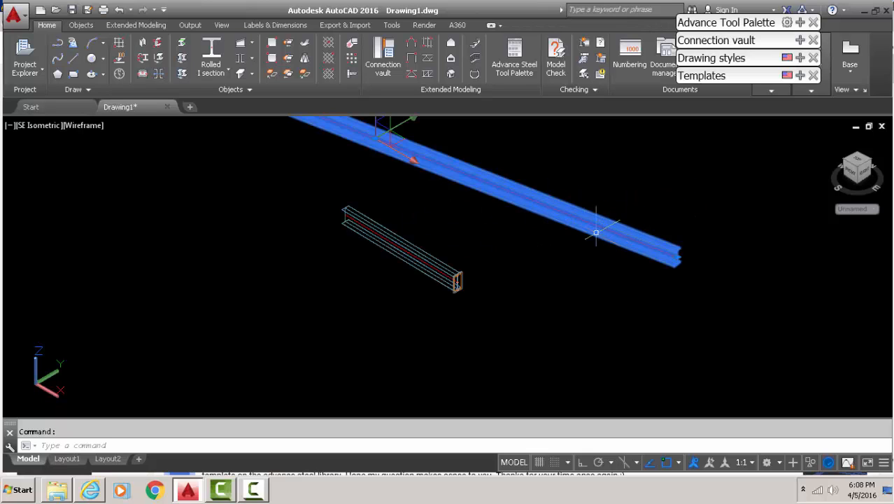
pyautogui.press('Escape')
pyautogui.scroll(6, 462, 266)
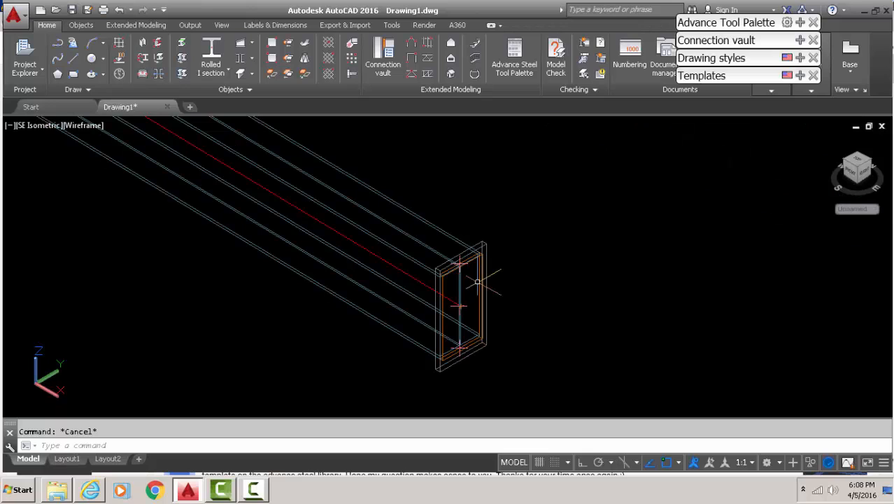
pyautogui.click(480, 277)
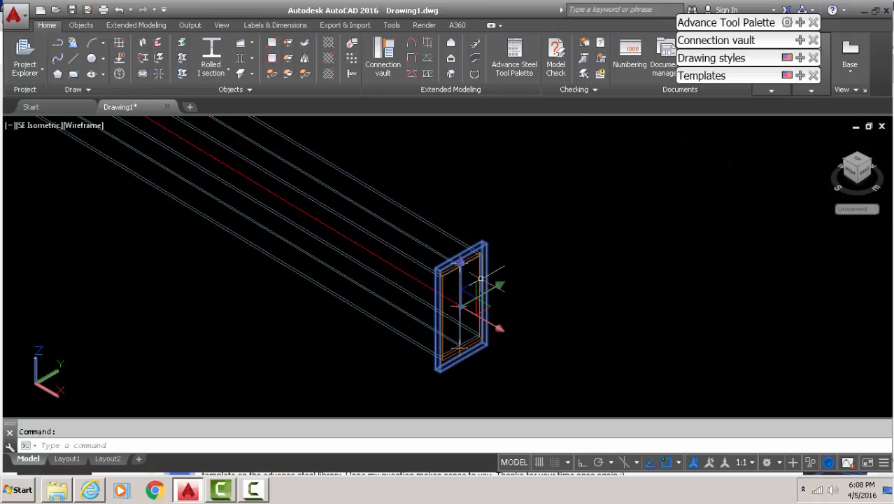
pyautogui.press('Escape')
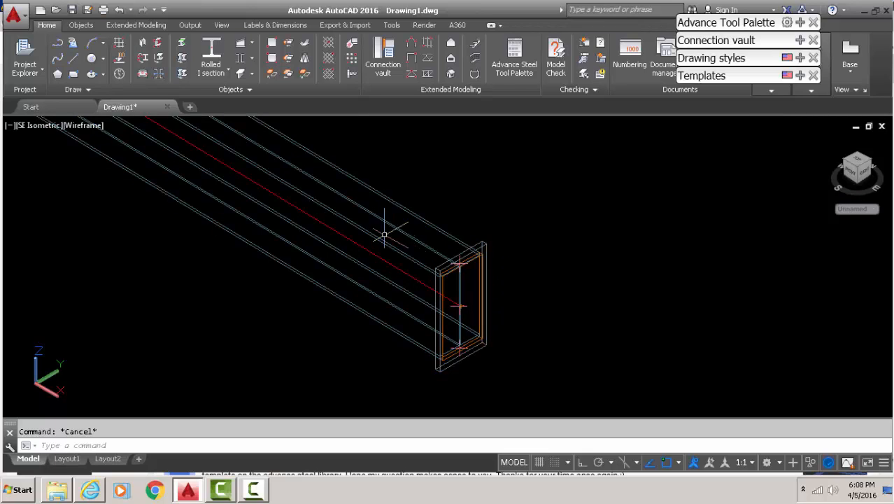
pyautogui.click(372, 234)
pyautogui.press('Escape')
pyautogui.scroll(-5, 336, 245)
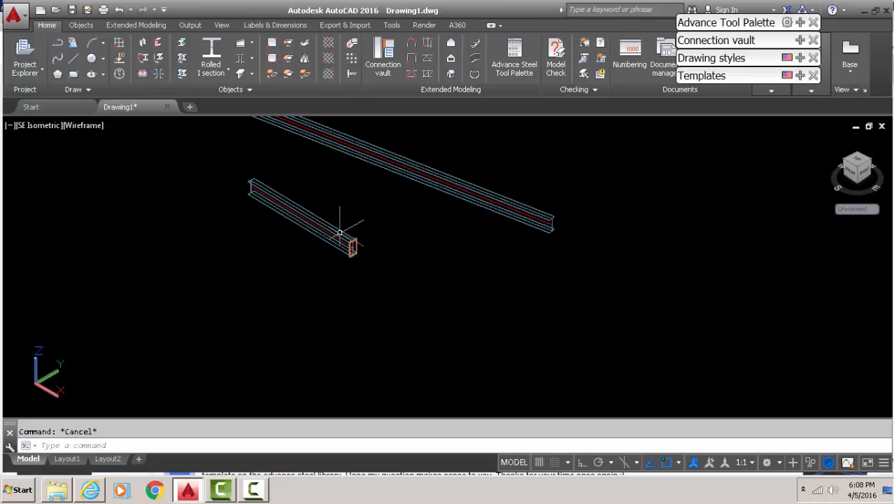
pyautogui.moveTo(355, 200); pyautogui.dragTo(357, 252, button='middle')
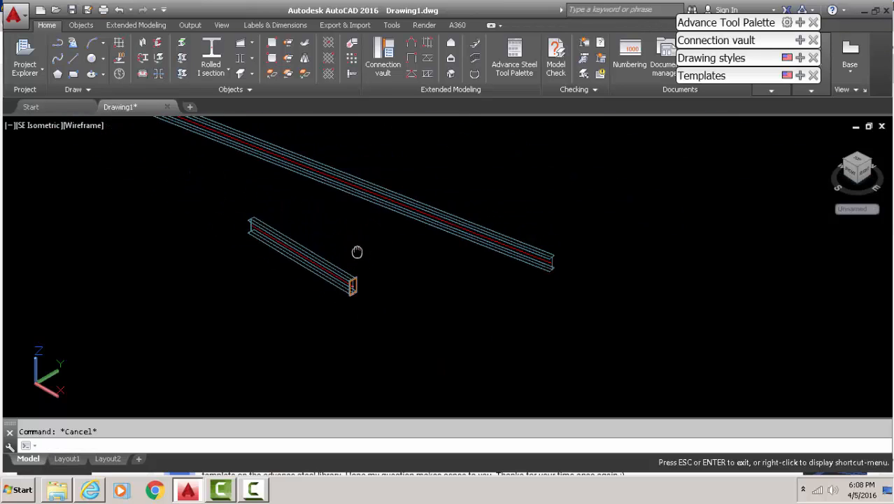
# Open the prefix configuration and examine the single part and assembly prefixes of the Beam role under the Default user's Beam category.
pyautogui.click(191, 25)
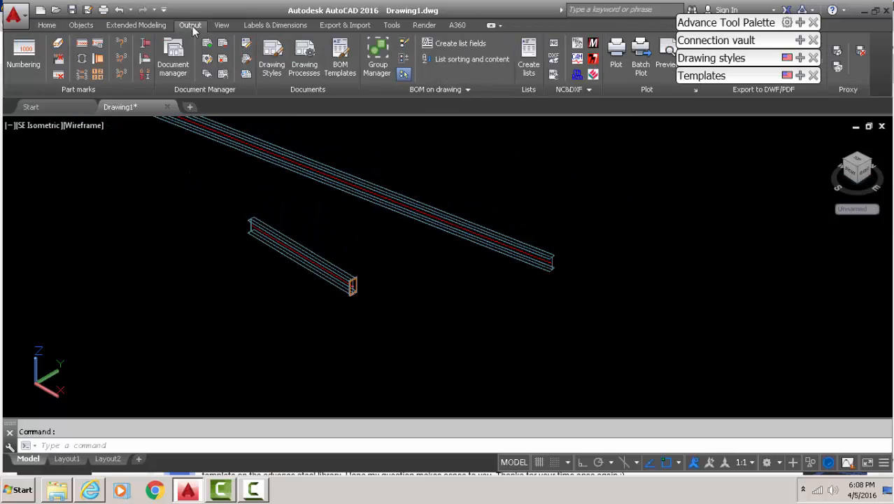
pyautogui.click(106, 43)
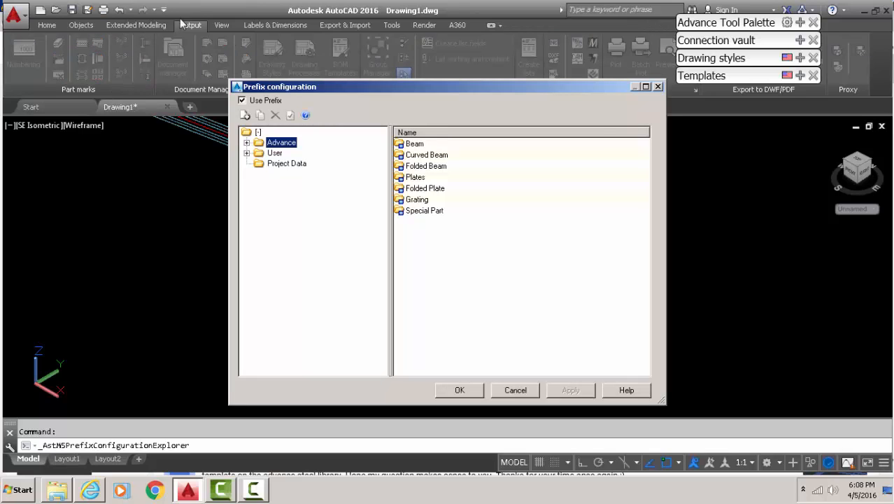
pyautogui.click(276, 153)
pyautogui.click(247, 153)
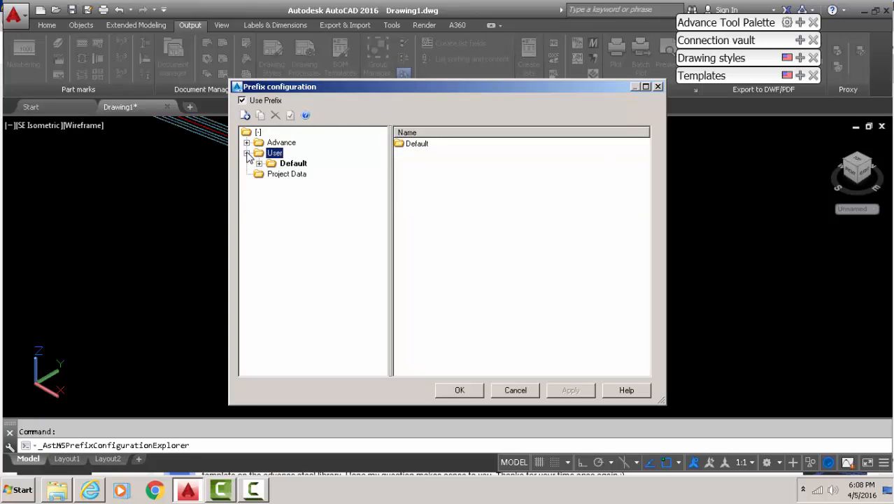
pyautogui.click(291, 163)
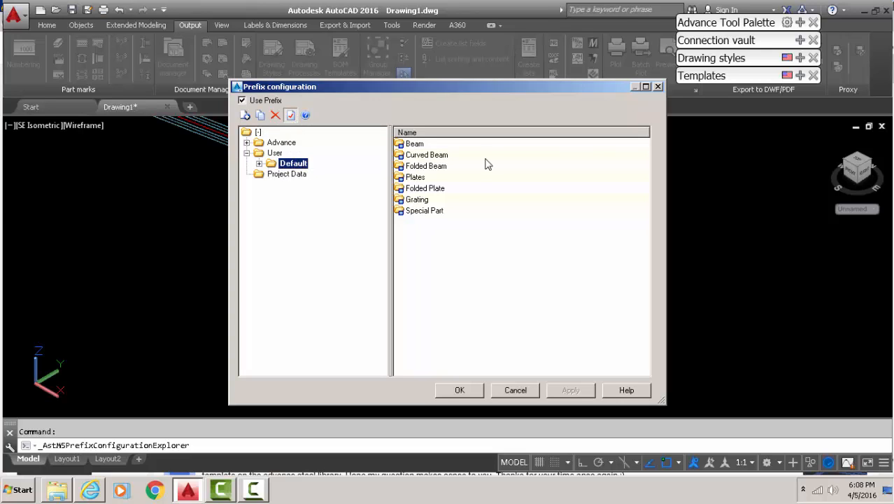
pyautogui.click(258, 163)
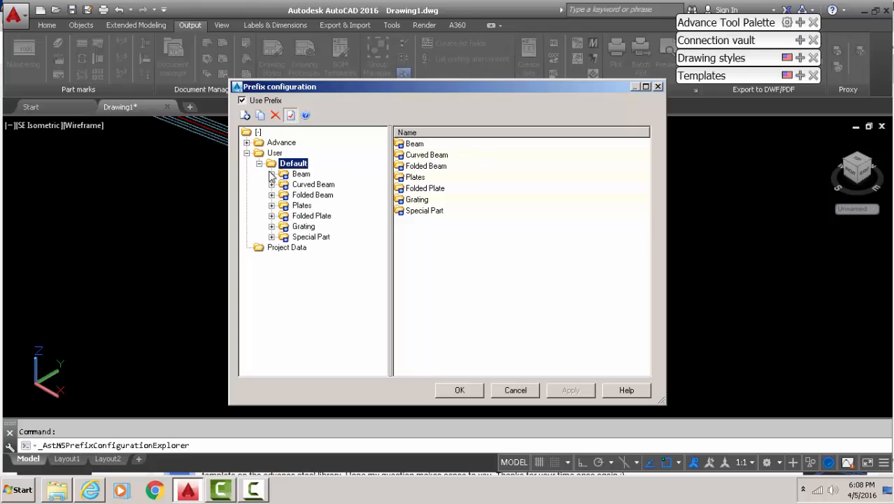
pyautogui.click(272, 175)
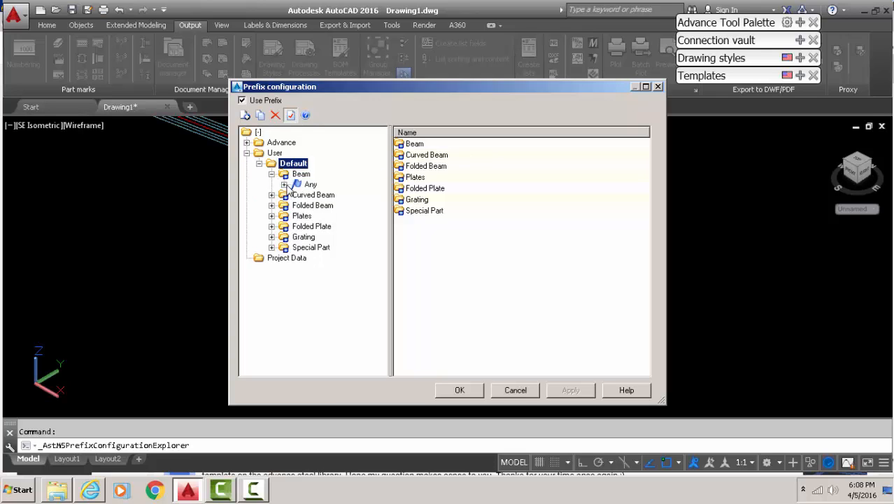
pyautogui.click(284, 185)
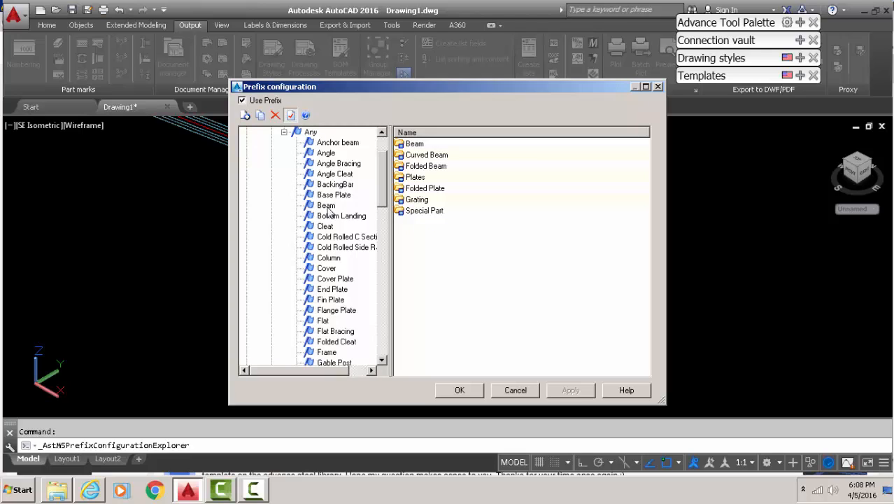
pyautogui.click(326, 205)
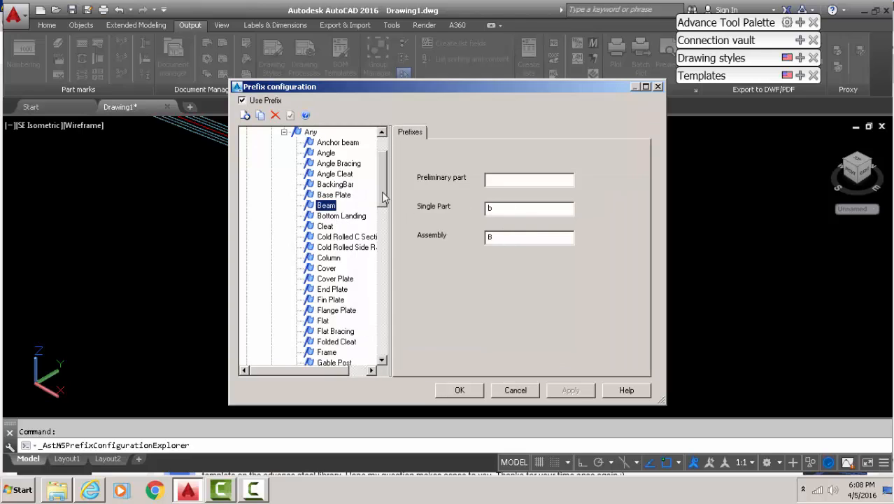
pyautogui.moveTo(381, 187); pyautogui.dragTo(385, 160)
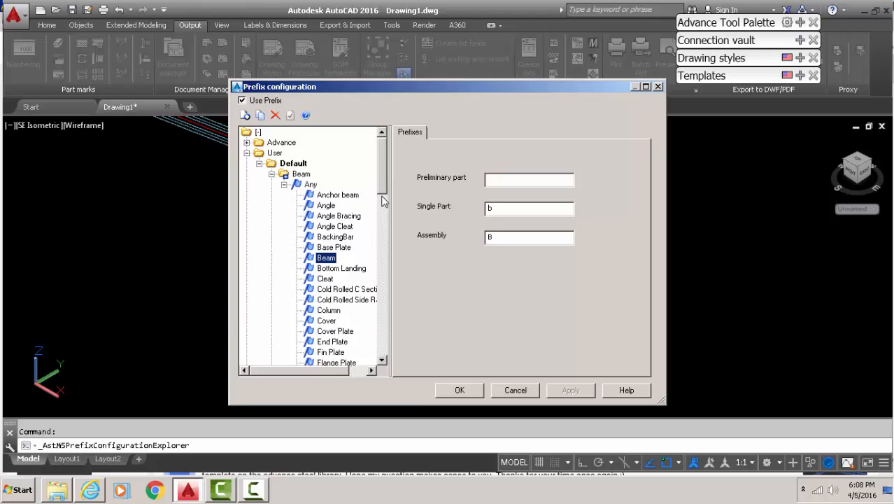
pyautogui.click(503, 239)
# Compare the prefixes of other beam roles such as Angle and Cold Rolled C Section, and close the prefix configuration without changes.
pyautogui.click(326, 205)
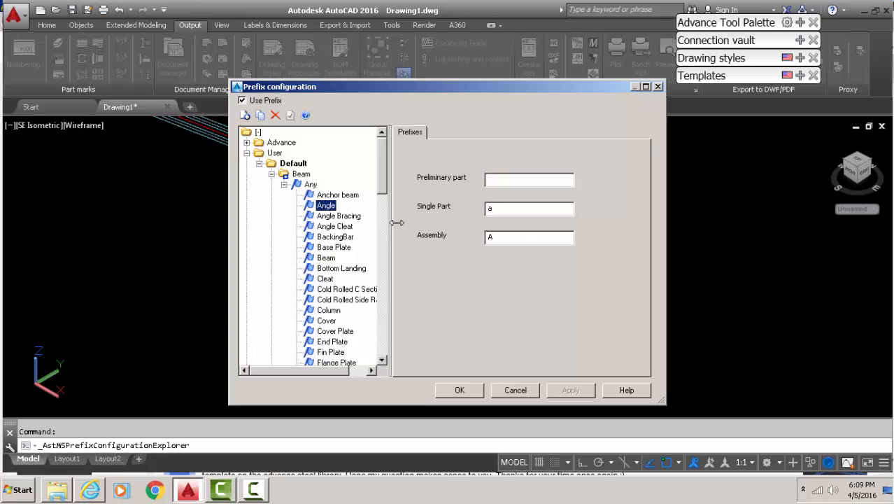
pyautogui.click(507, 234)
pyautogui.click(327, 320)
pyautogui.click(335, 289)
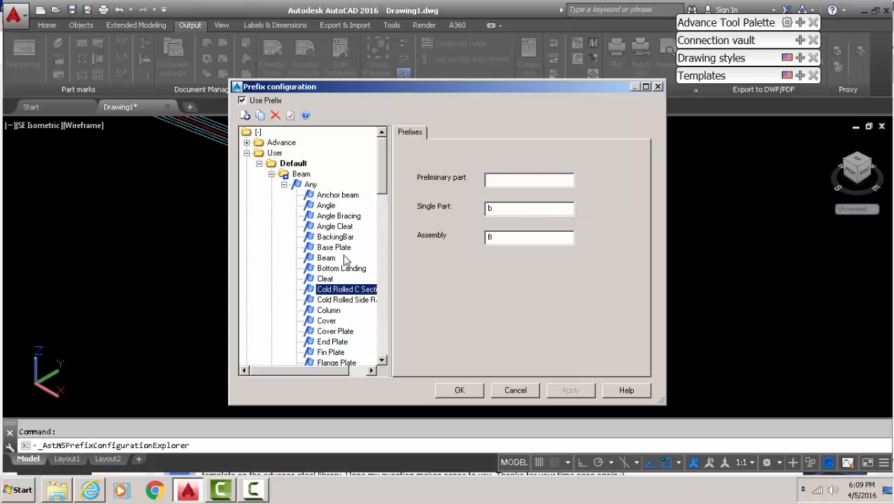
pyautogui.moveTo(384, 170); pyautogui.dragTo(389, 147)
pyautogui.click(657, 87)
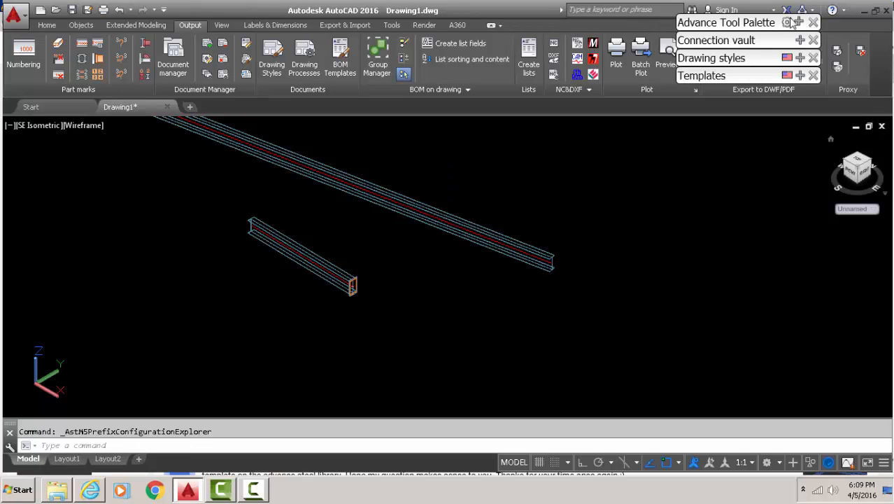
# Move the Advance Tool Palette clear of the ribbon and set the long beam's model role to Beam.
pyautogui.moveTo(760, 23); pyautogui.dragTo(765, 148)
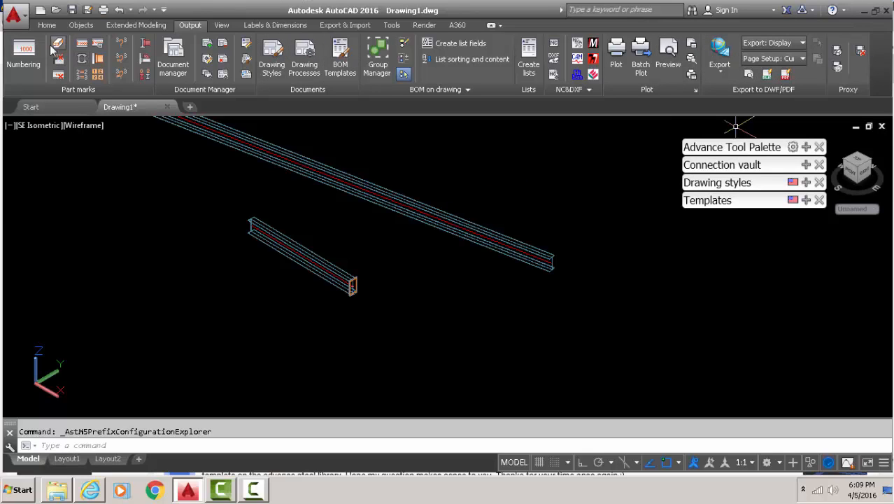
pyautogui.doubleClick(382, 202)
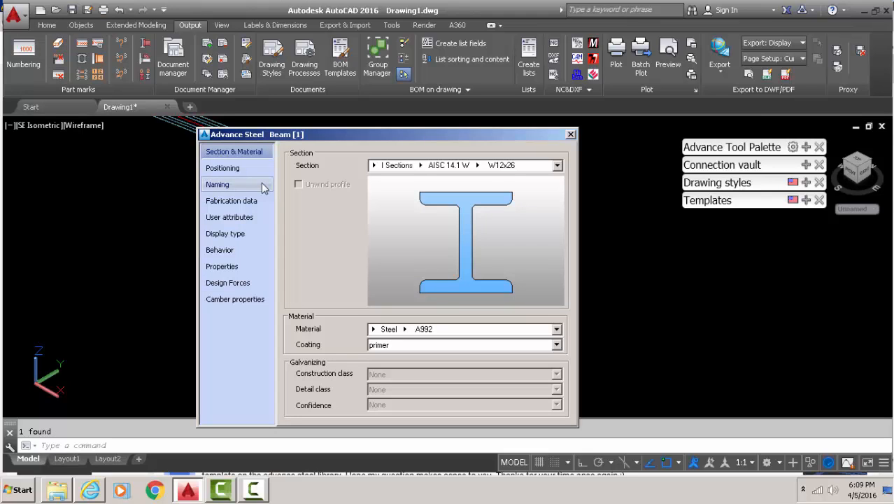
pyautogui.click(261, 185)
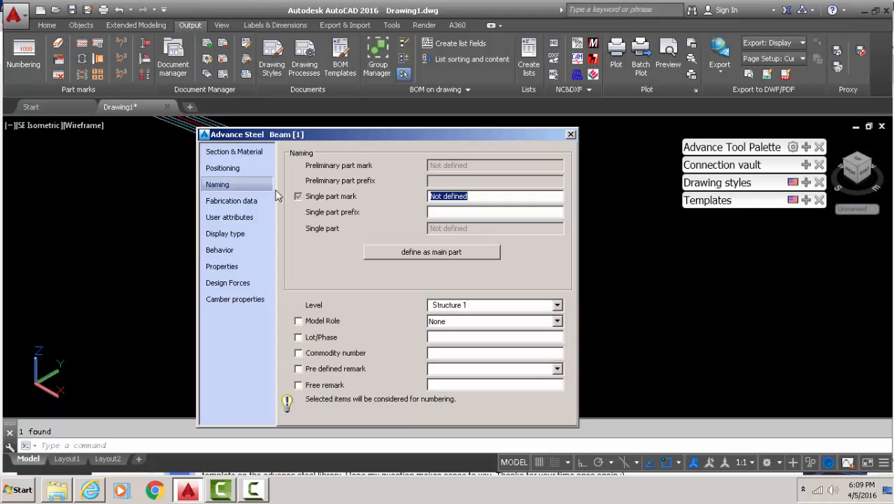
pyautogui.click(455, 324)
pyautogui.scroll(-10, 479, 395)
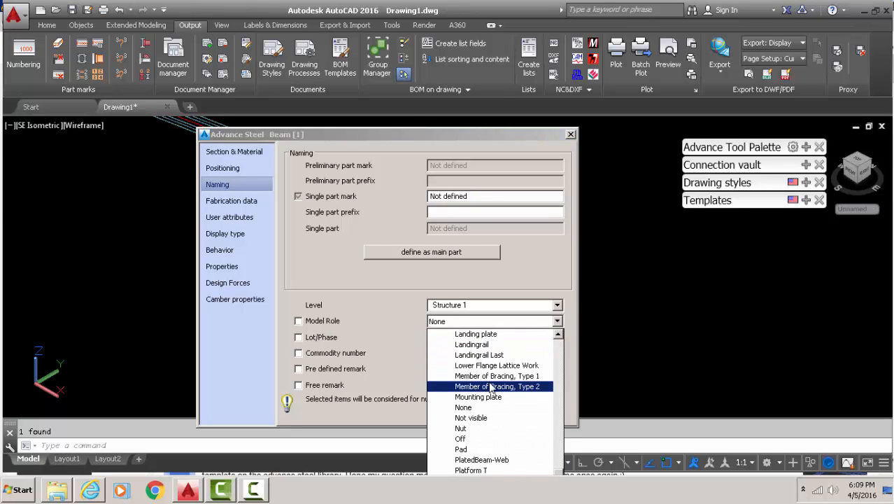
pyautogui.scroll(-6, 482, 388)
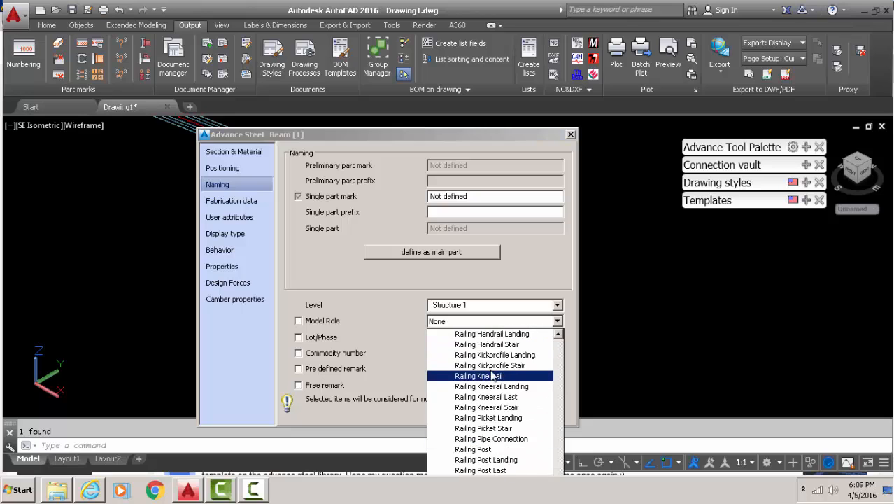
pyautogui.press('Escape')
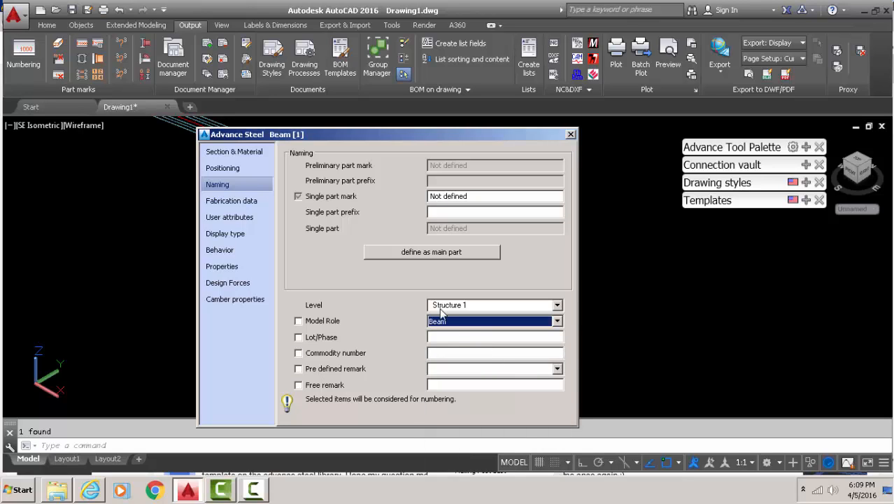
pyautogui.click(571, 134)
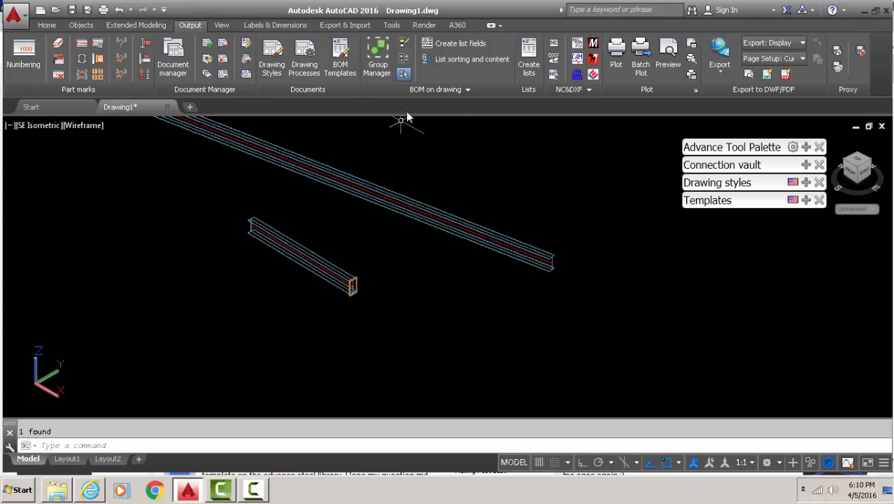
# Set the model role of the short beam with the end plate to Angle in its naming properties.
pyautogui.scroll(3, 328, 292)
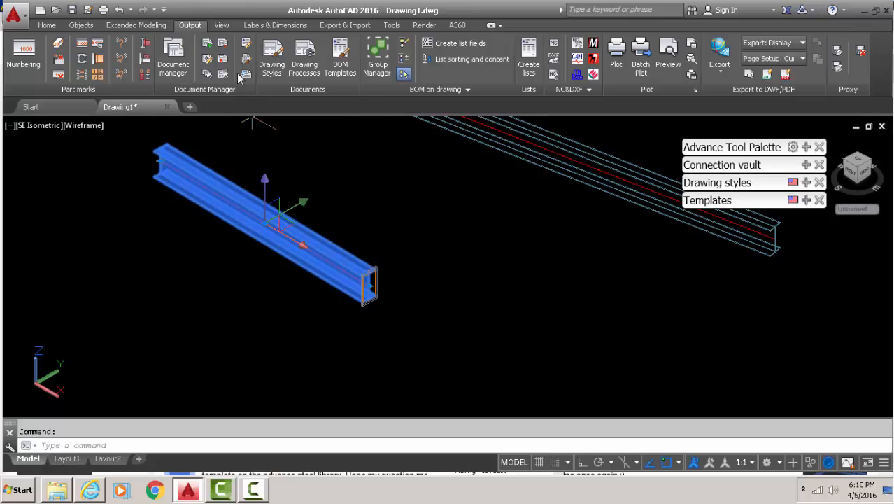
pyautogui.press('Escape')
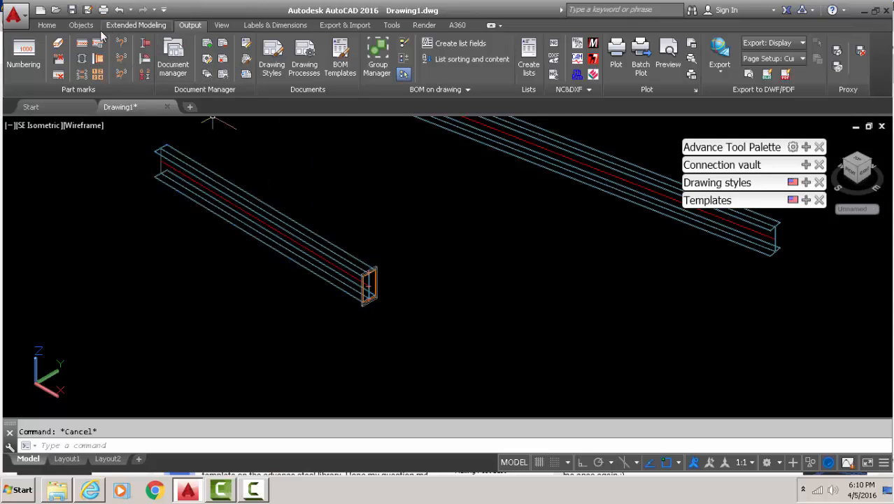
pyautogui.doubleClick(250, 207)
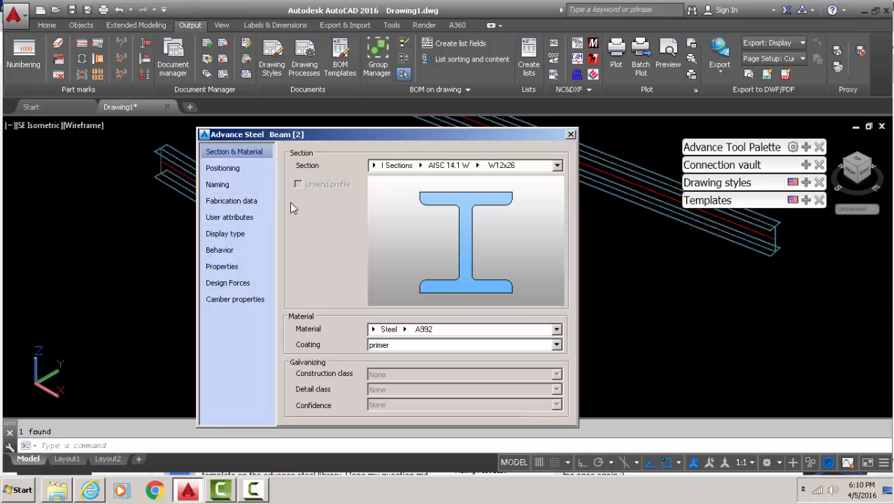
pyautogui.click(232, 187)
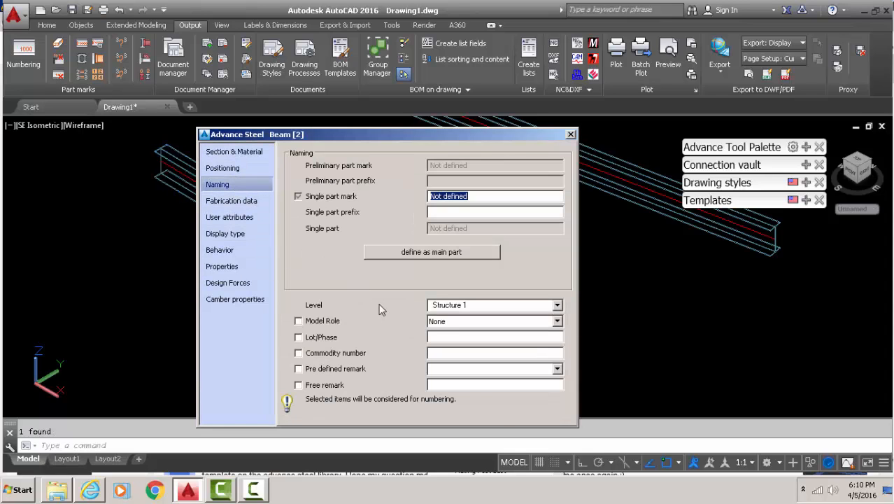
pyautogui.click(437, 325)
pyautogui.scroll(-7, 465, 346)
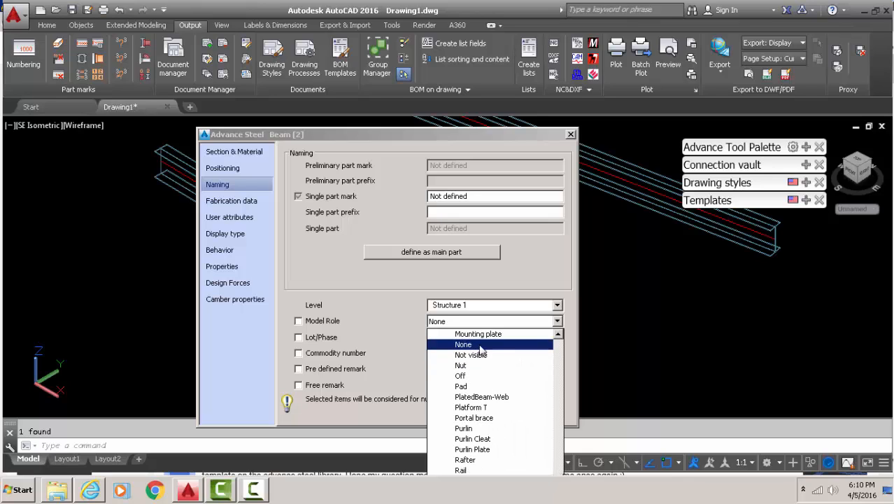
pyautogui.click(481, 348)
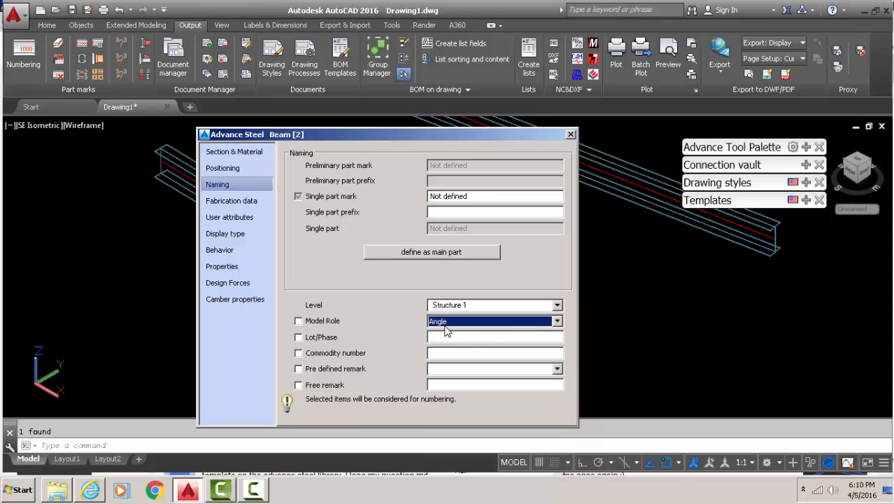
pyautogui.click(571, 134)
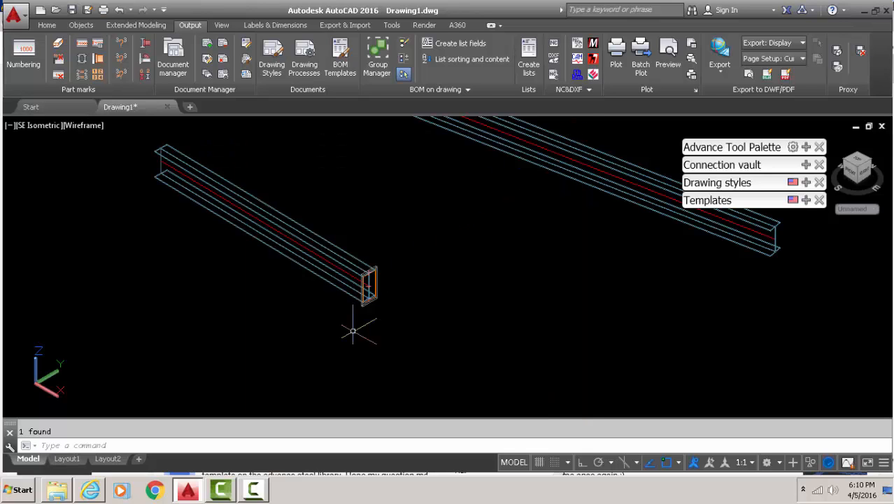
# Start part numbering and enable the processing of assemblies and preliminary marks alongside single parts.
pyautogui.scroll(-3, 358, 323)
pyautogui.scroll(3, 365, 320)
pyautogui.moveTo(344, 320); pyautogui.dragTo(393, 270, button='middle')
pyautogui.scroll(-4, 390, 278)
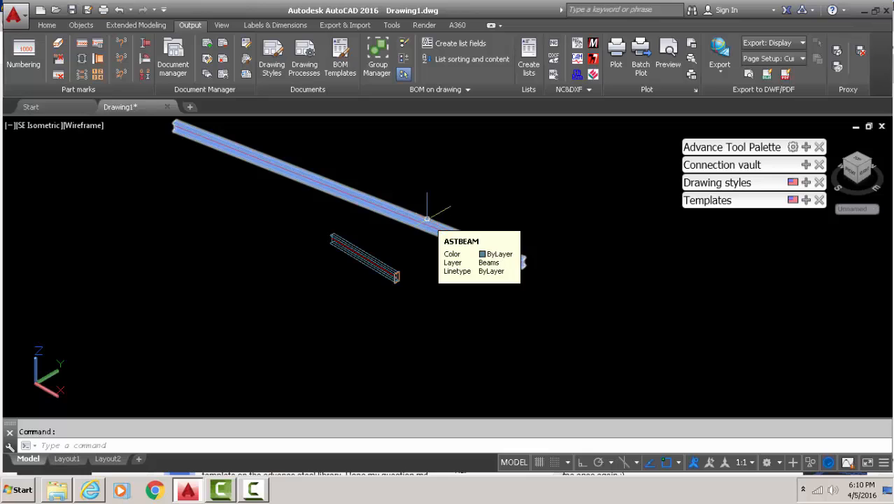
pyautogui.click(16, 65)
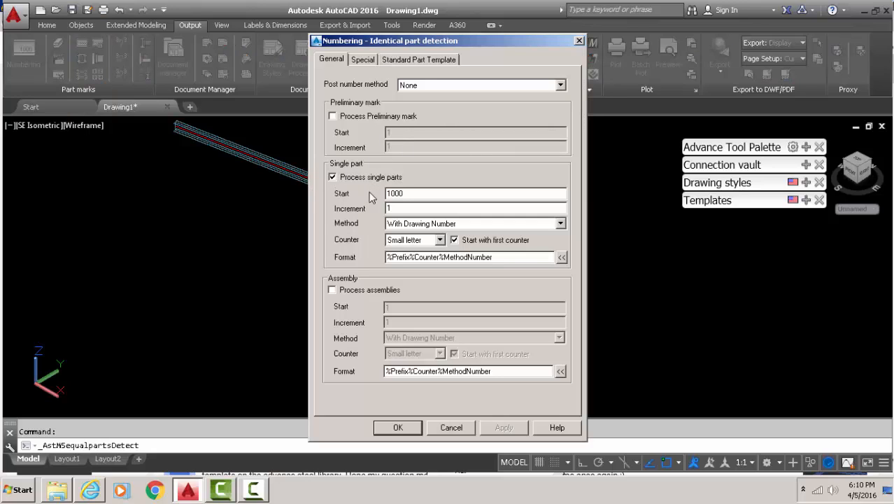
pyautogui.click(339, 290)
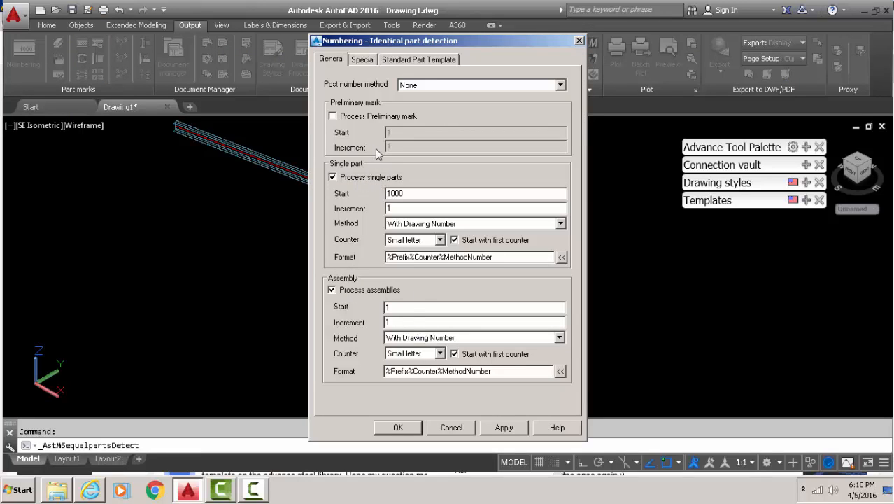
pyautogui.click(332, 117)
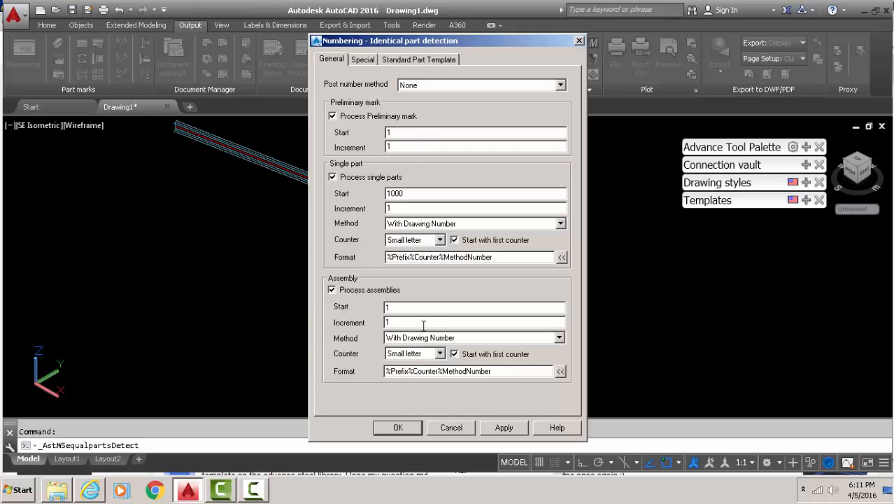
# Set the numbering method of both assemblies and single parts to "SP: 1000,1001...;MP:1,2,3".
pyautogui.click(437, 340)
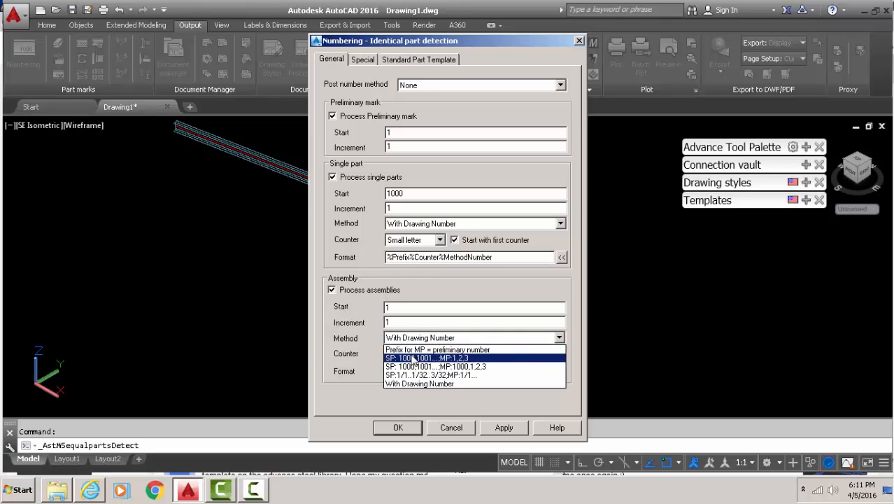
pyautogui.click(413, 358)
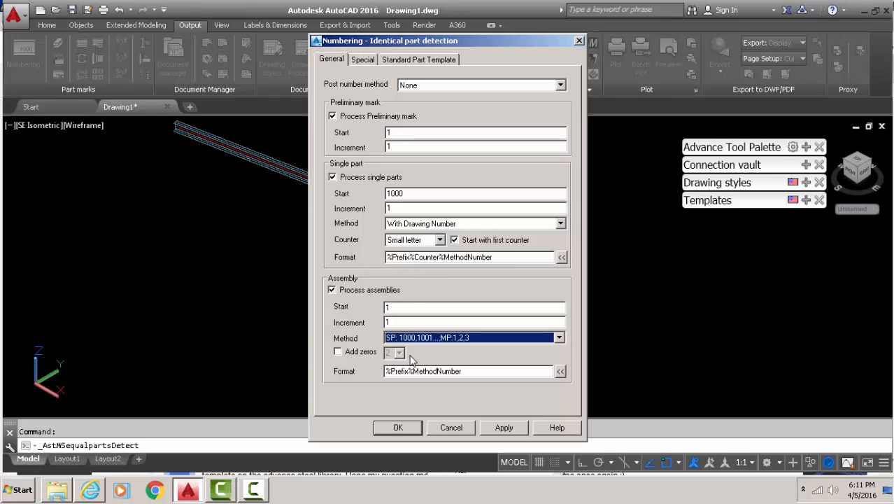
pyautogui.click(417, 224)
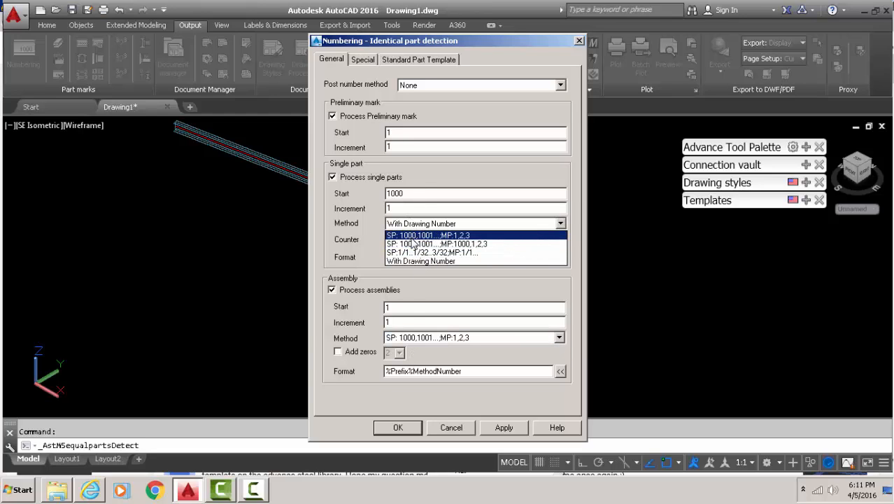
pyautogui.click(431, 234)
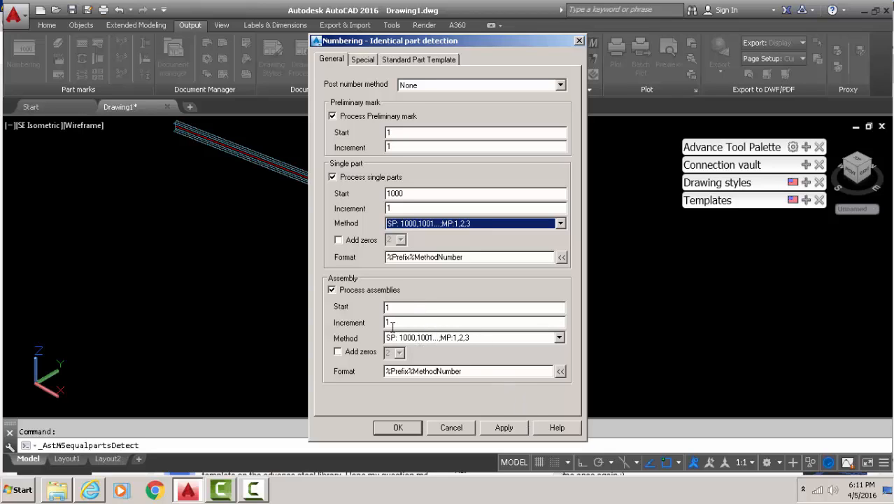
pyautogui.click(403, 208)
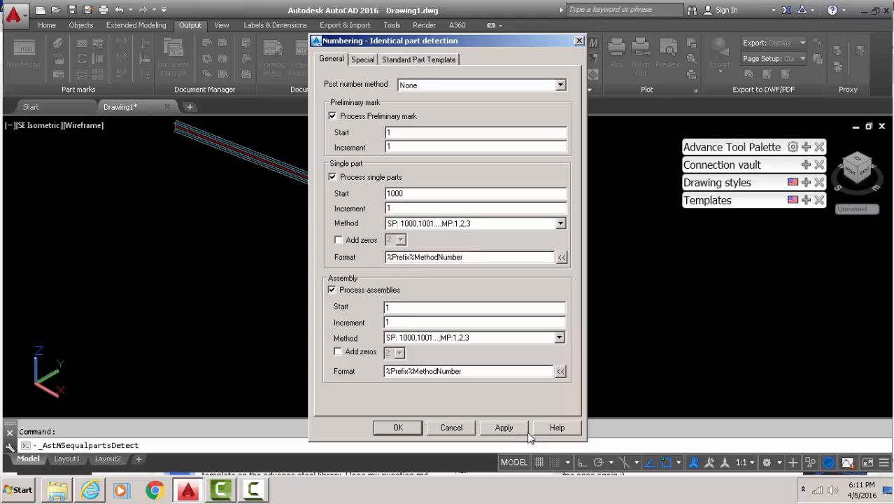
# Apply the numbering settings, run the identical part detection, and close the numbering results.
pyautogui.click(507, 428)
pyautogui.click(397, 428)
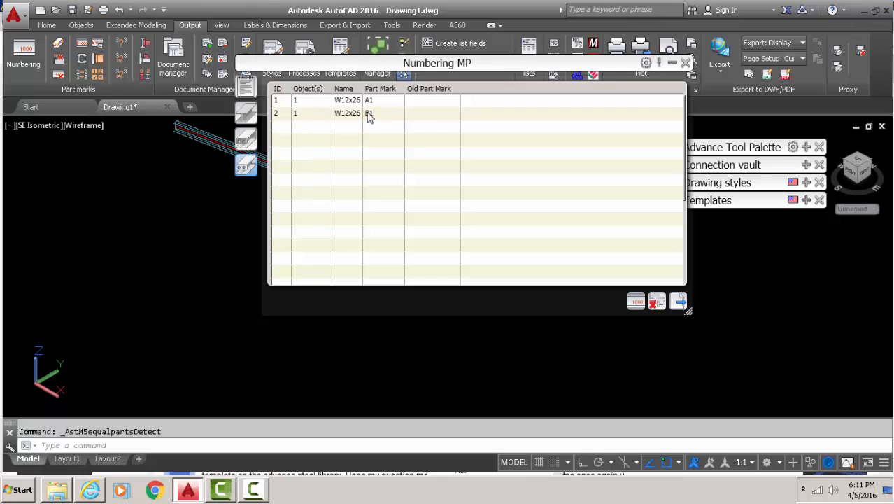
pyautogui.click(684, 63)
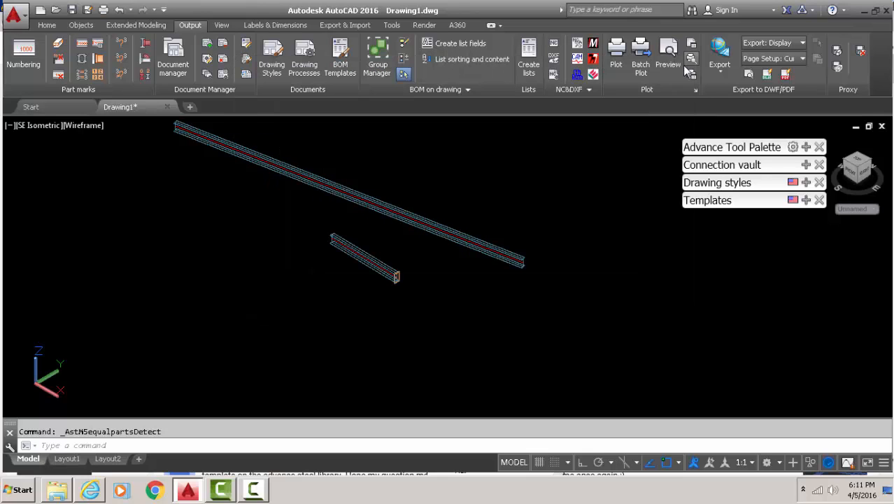
# Review the User prefix folders in the prefix configuration, then close it without changes.
pyautogui.click(98, 58)
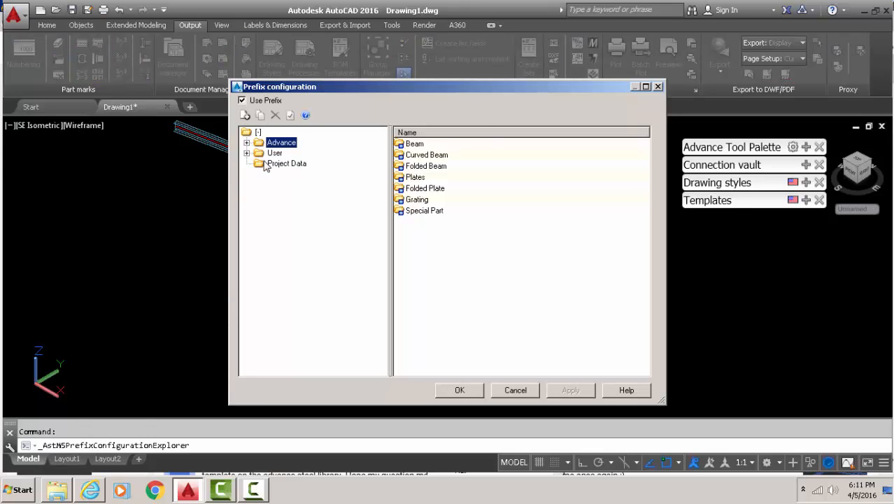
pyautogui.click(247, 152)
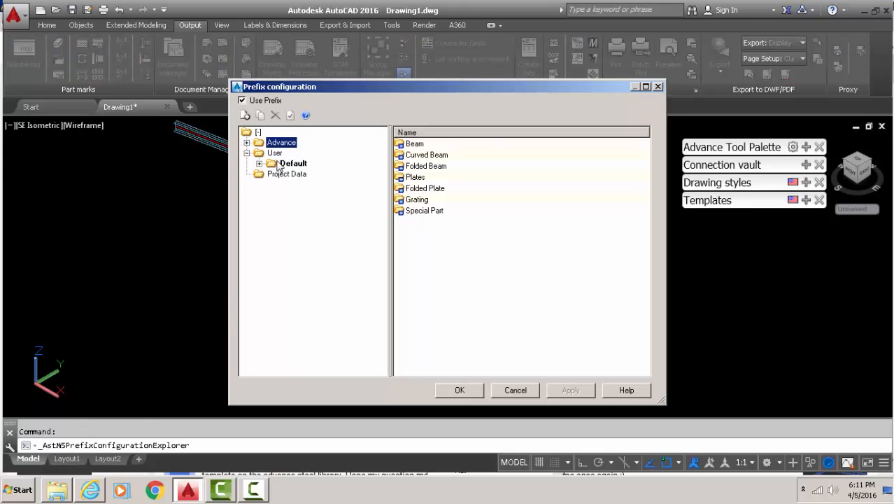
pyautogui.click(658, 86)
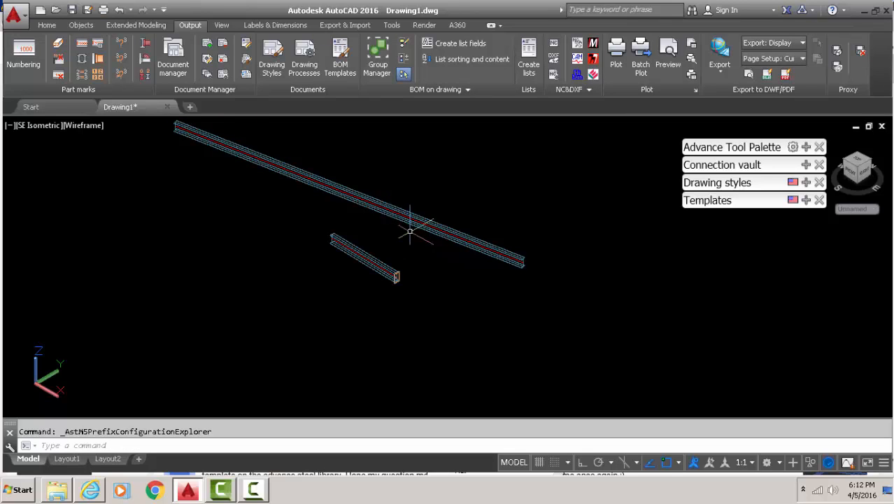
# Examine the long beam's single part and assembly marks and prefixes in its naming properties.
pyautogui.doubleClick(408, 211)
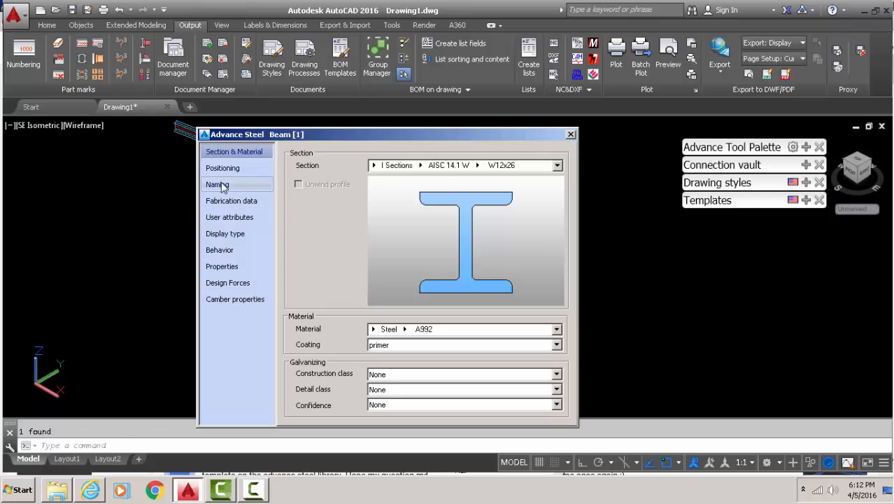
pyautogui.click(219, 184)
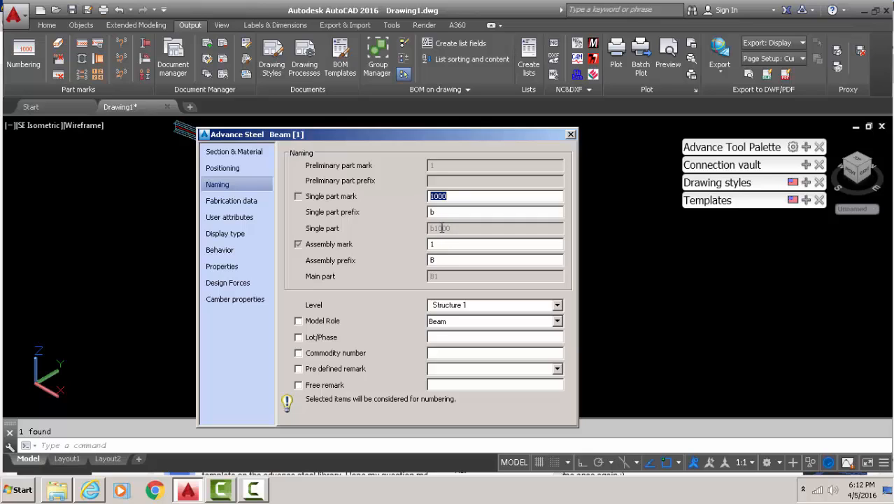
pyautogui.press('Tab')
pyautogui.hotkey('shift', 'Tab')
pyautogui.click(571, 134)
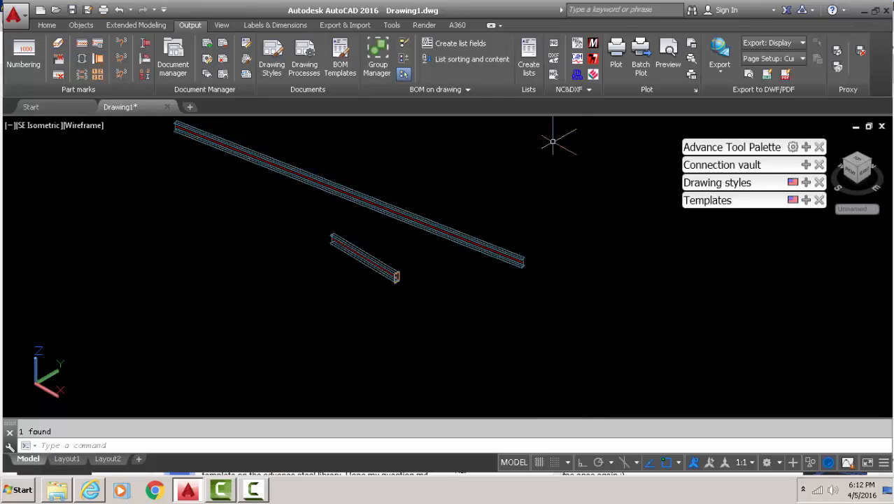
# Examine the short beam's single part and assembly marks and prefixes in its naming properties.
pyautogui.click(387, 263)
pyautogui.doubleClick(388, 264)
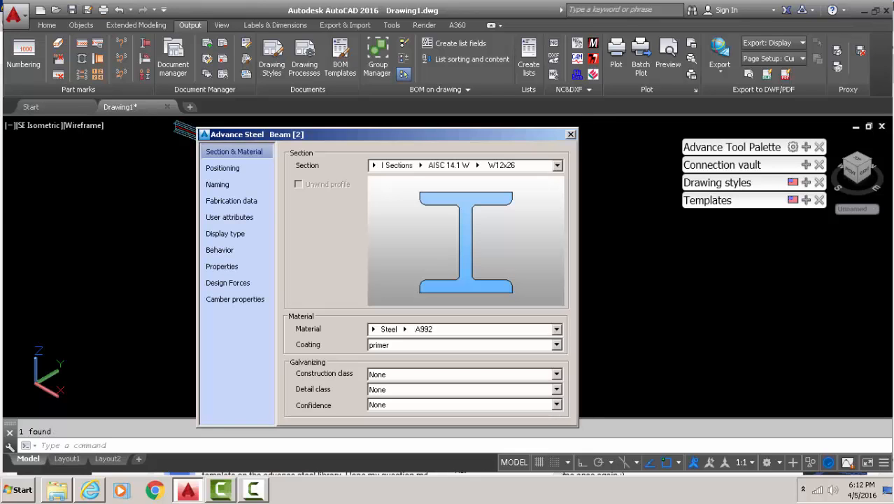
pyautogui.click(219, 184)
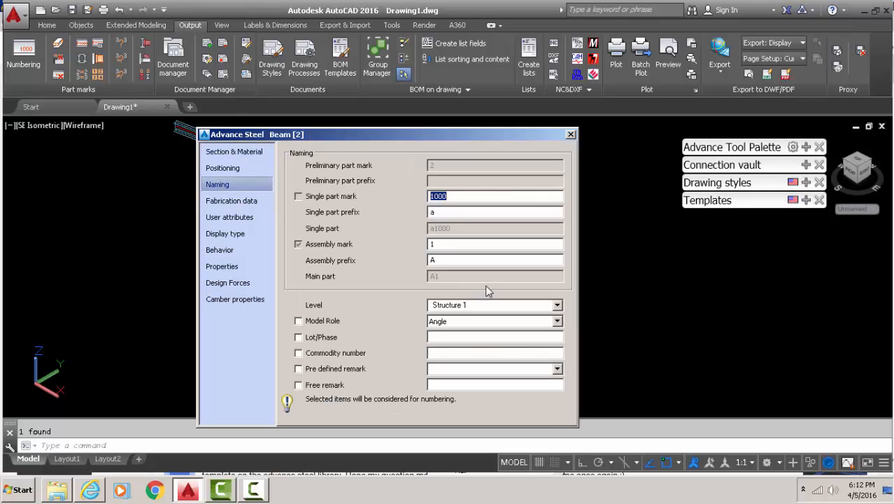
pyautogui.moveTo(447, 257); pyautogui.dragTo(415, 243)
pyautogui.click(444, 212)
pyautogui.click(456, 196)
pyautogui.moveTo(456, 196); pyautogui.dragTo(423, 199)
pyautogui.click(571, 134)
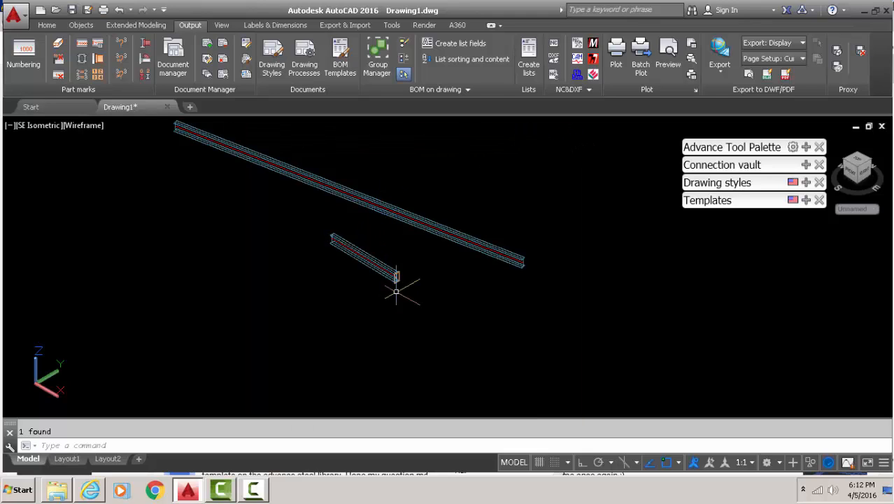
# Examine the end plate's single part mark, prefix and model role in its naming properties.
pyautogui.scroll(5, 397, 282)
pyautogui.scroll(6, 397, 281)
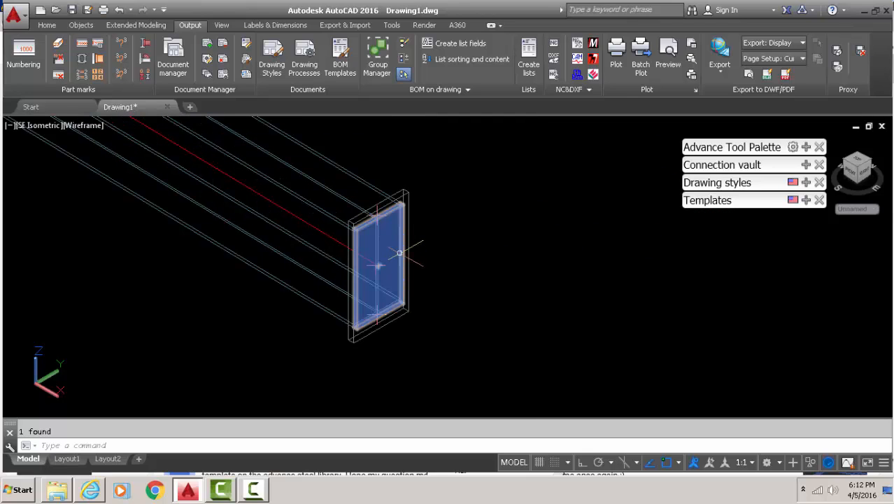
pyautogui.click(386, 267)
pyautogui.doubleClick(386, 267)
pyautogui.click(311, 222)
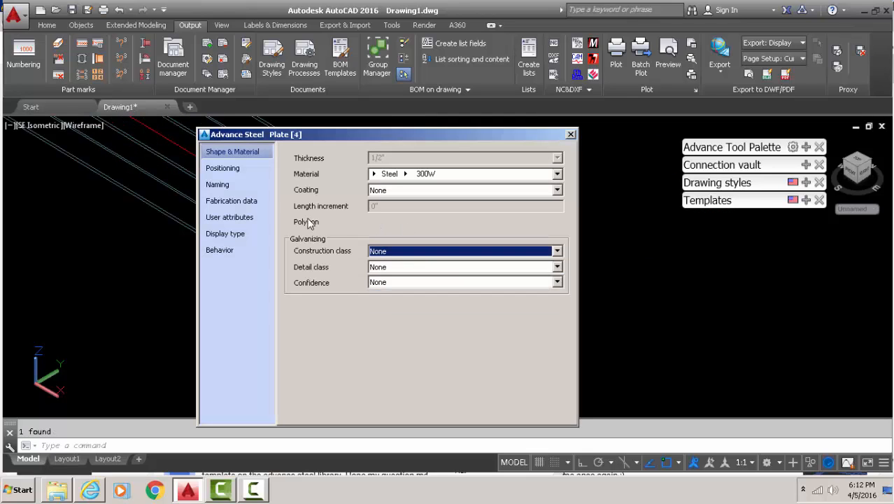
pyautogui.click(247, 184)
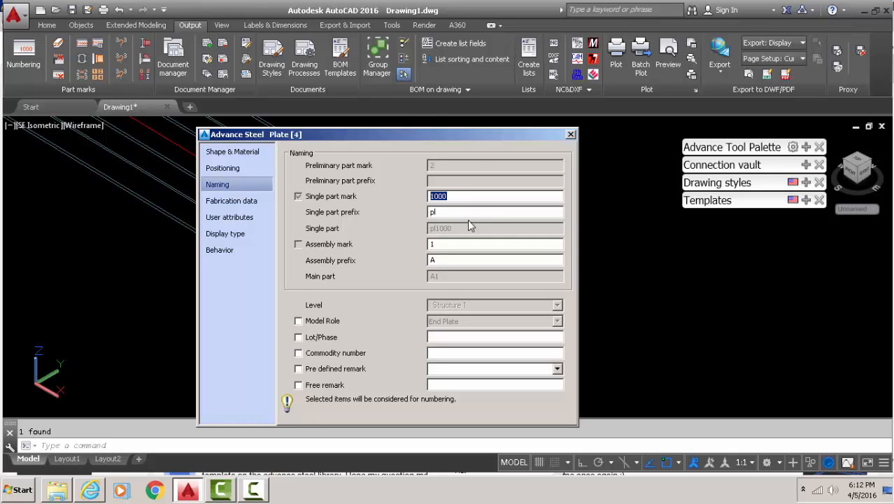
pyautogui.doubleClick(448, 213)
pyautogui.click(571, 135)
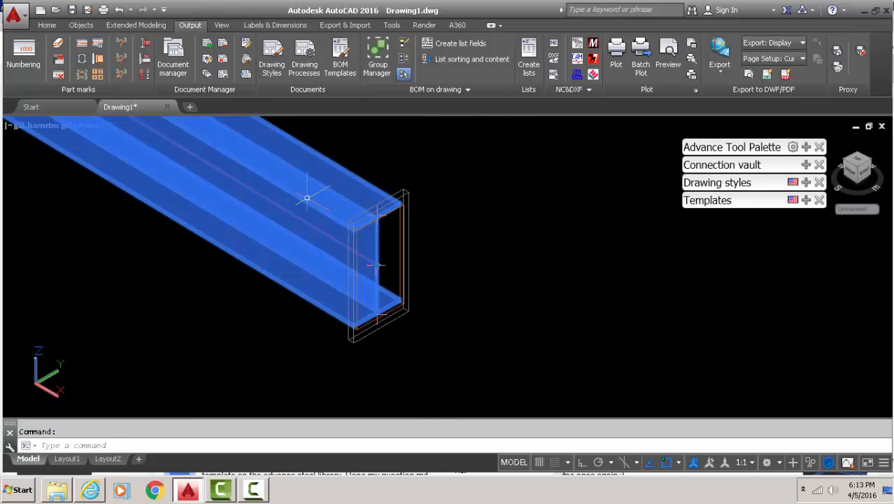
# Recheck the short beam's naming properties for comparison with its attached end plate.
pyautogui.doubleClick(304, 194)
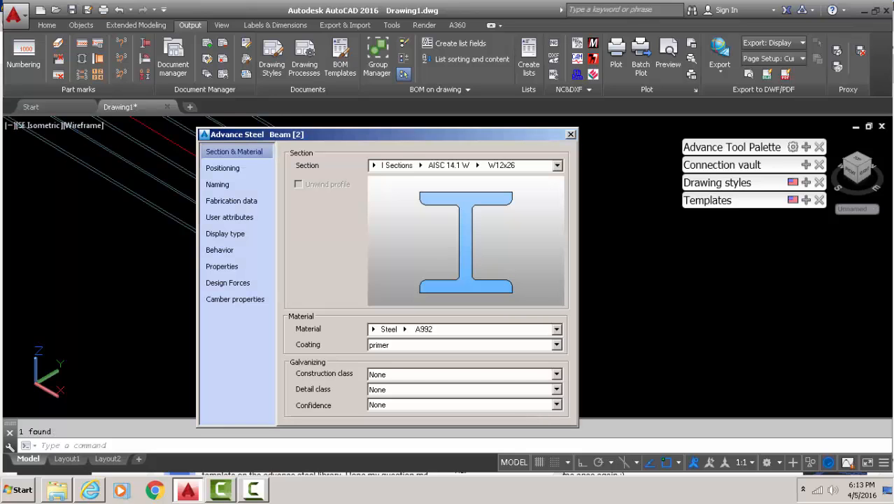
pyautogui.click(254, 189)
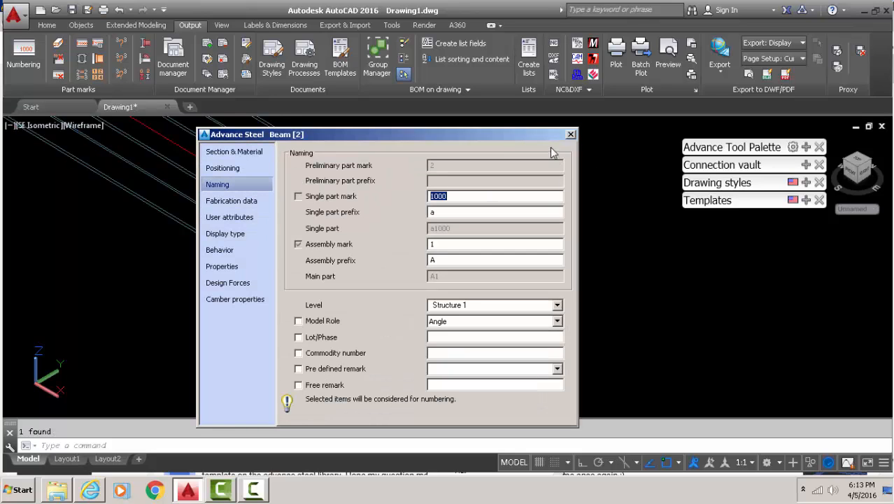
pyautogui.click(570, 134)
# Create a short angle section running outward from the upper flange corner at the long beam's free end.
pyautogui.scroll(-5, 440, 224)
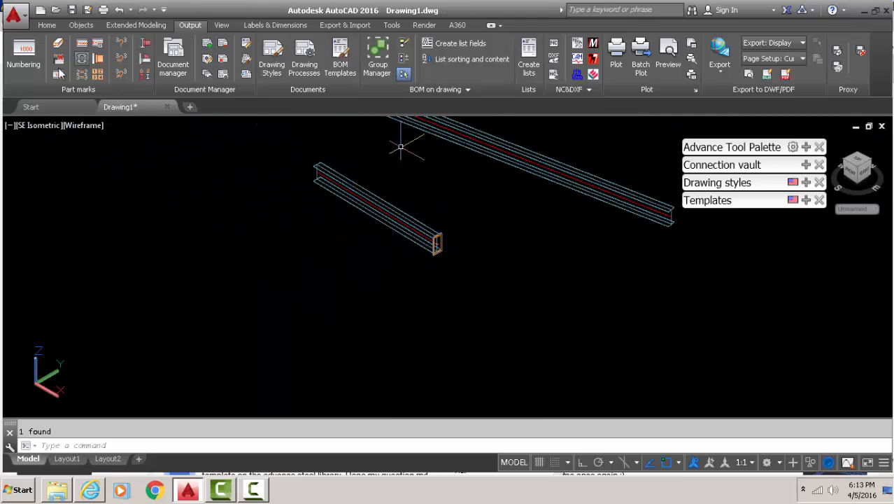
pyautogui.click(47, 25)
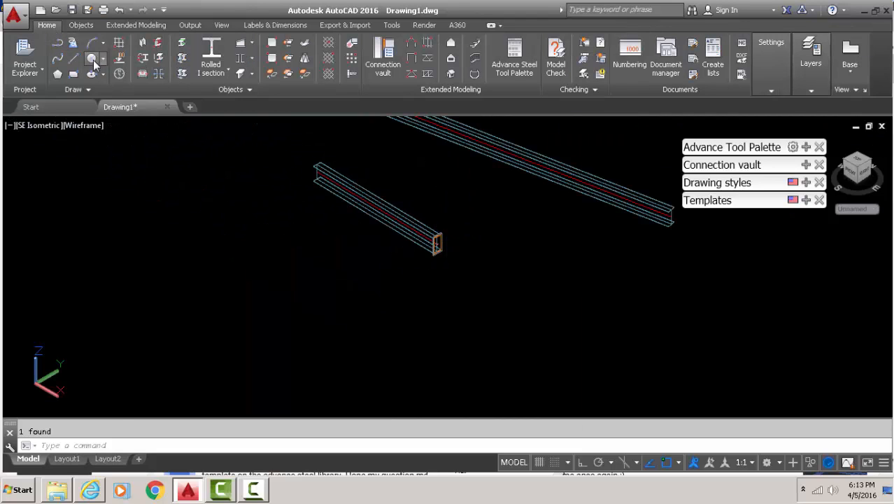
pyautogui.click(210, 68)
pyautogui.click(206, 155)
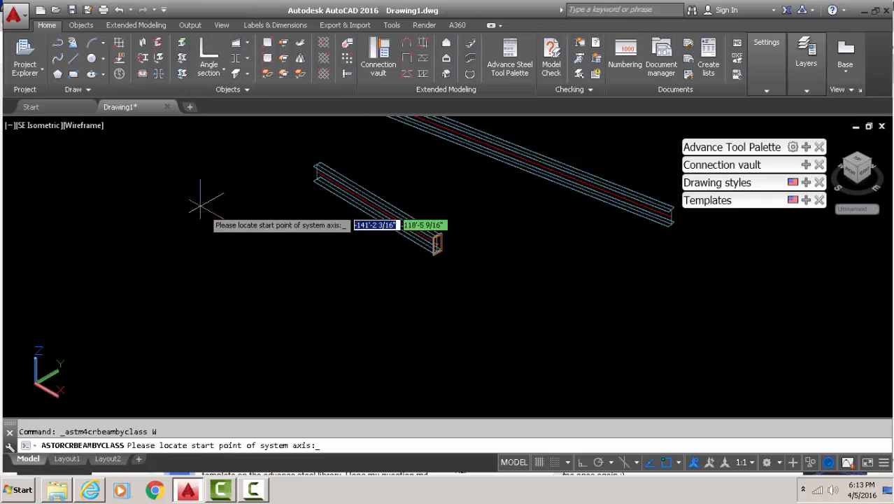
pyautogui.scroll(5, 369, 207)
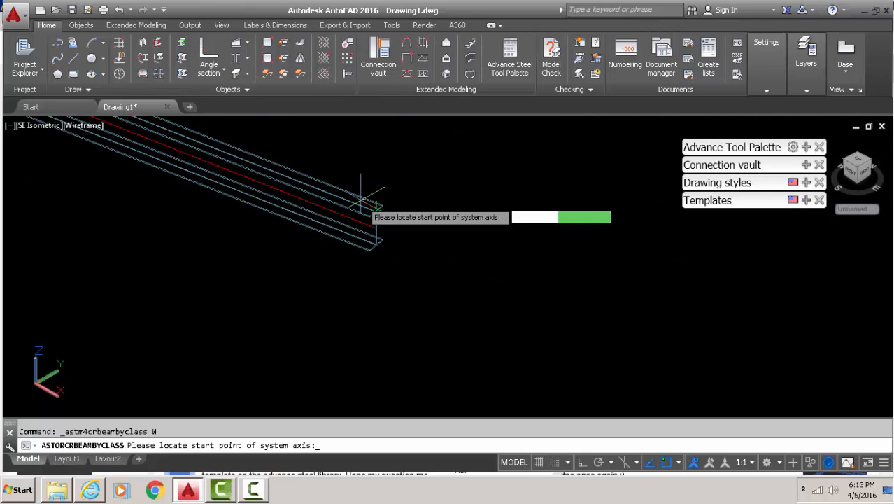
pyautogui.click(383, 206)
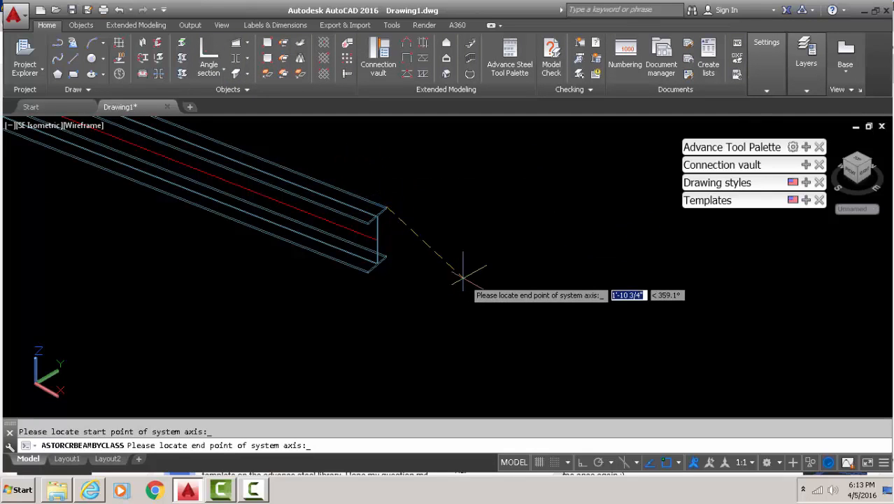
pyautogui.click(497, 167)
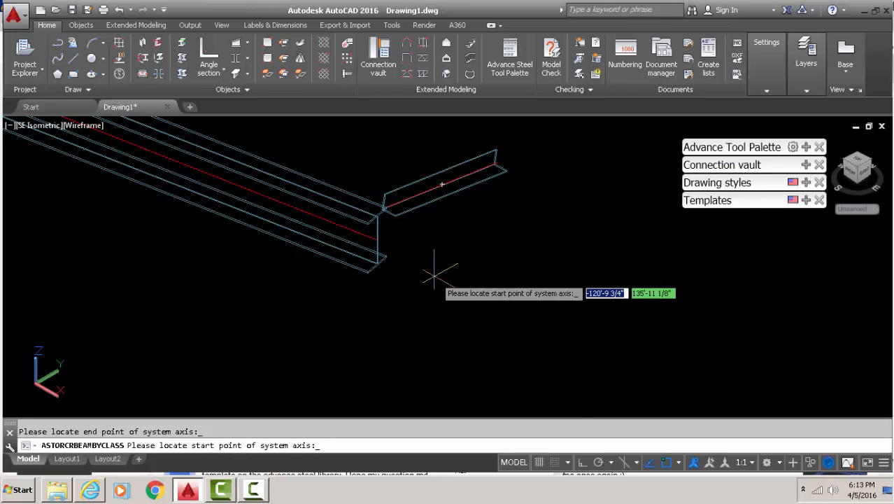
pyautogui.press('Return')
pyautogui.click(571, 134)
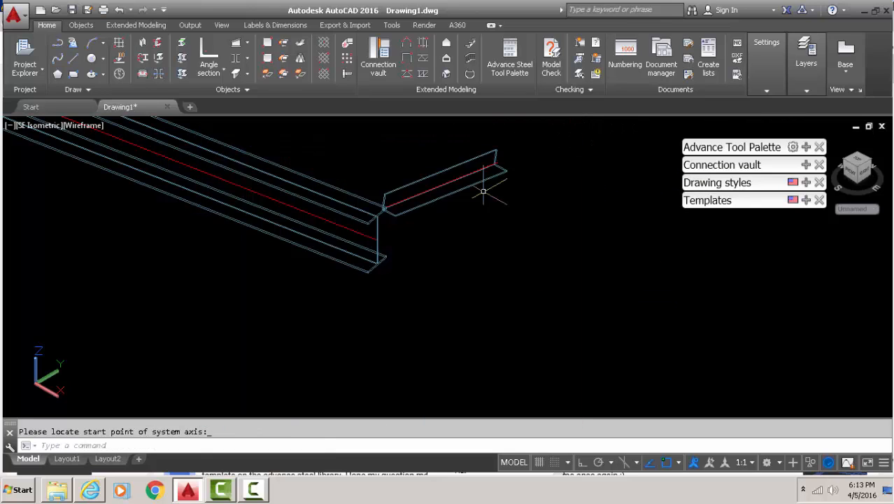
# Weld the angle to the long beam with a shop weld point where they meet, keeping the 1/4" fillet weld settings.
pyautogui.scroll(4, 392, 171)
pyautogui.scroll(-2, 392, 172)
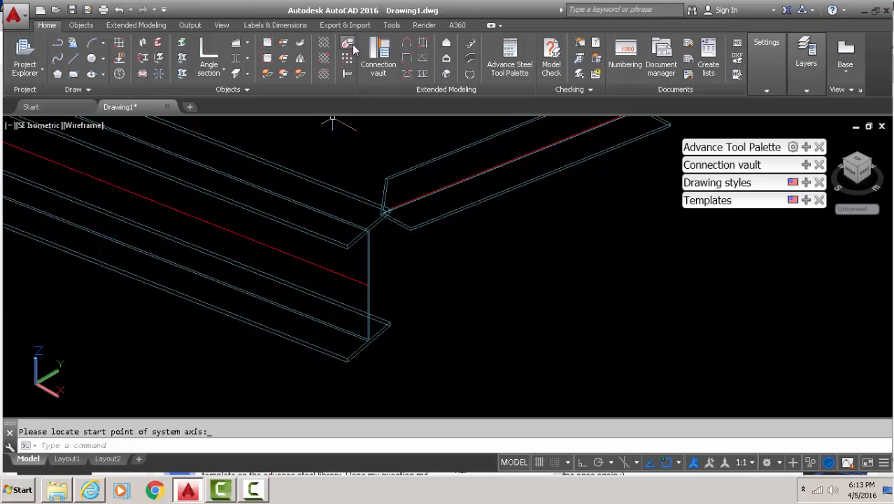
pyautogui.click(350, 45)
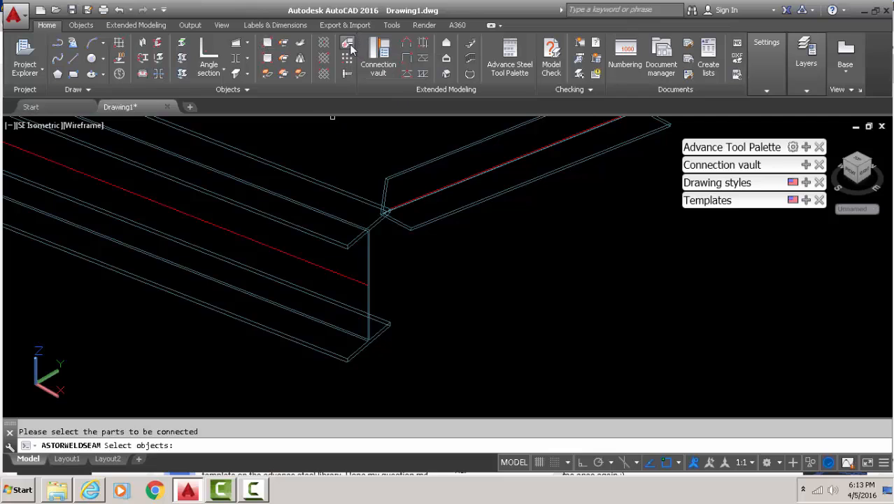
pyautogui.scroll(-2, 389, 259)
pyautogui.click(404, 254)
pyautogui.click(363, 184)
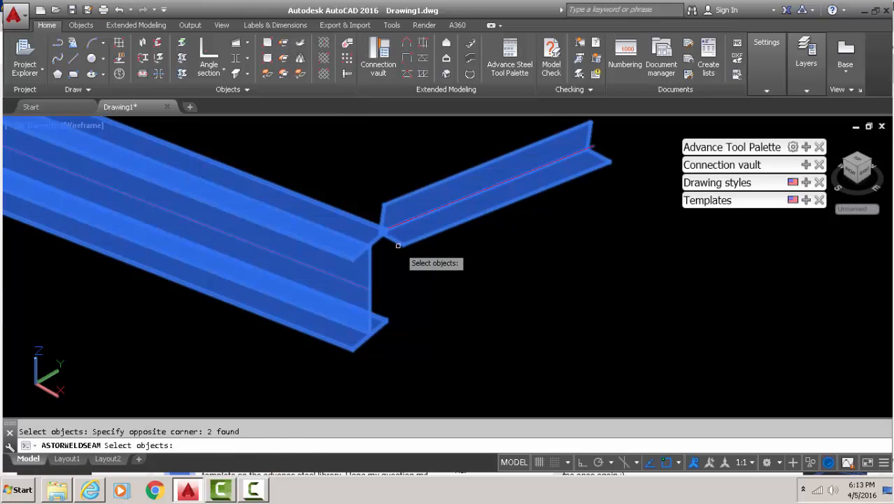
pyautogui.press('Return')
pyautogui.scroll(3, 378, 238)
pyautogui.click(376, 238)
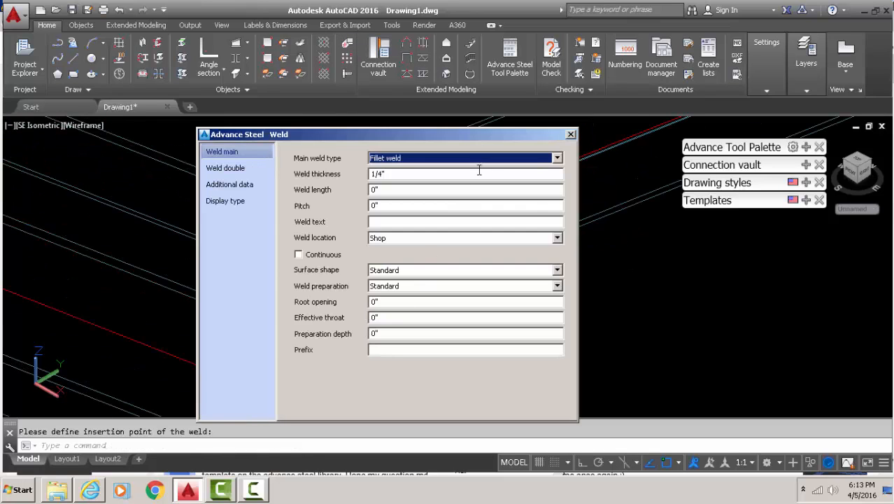
pyautogui.click(571, 134)
# Set the welded angle's model role to Rail in its naming properties.
pyautogui.scroll(-5, 482, 216)
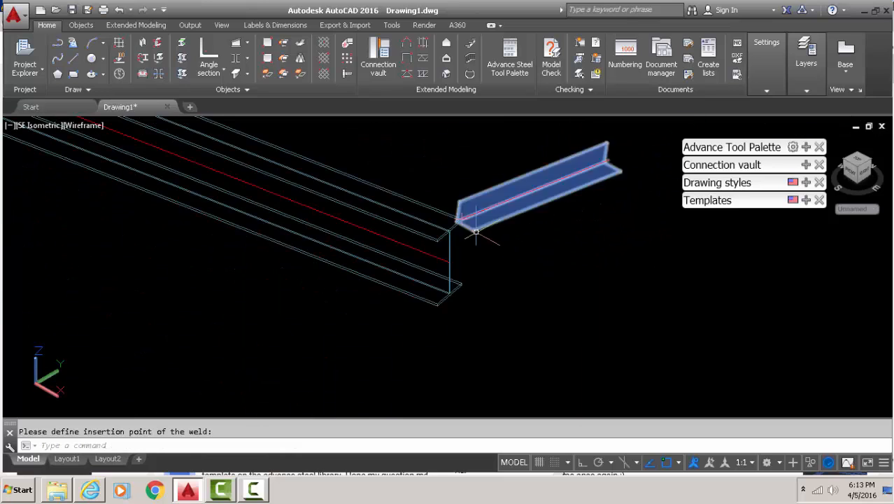
pyautogui.scroll(2, 482, 210)
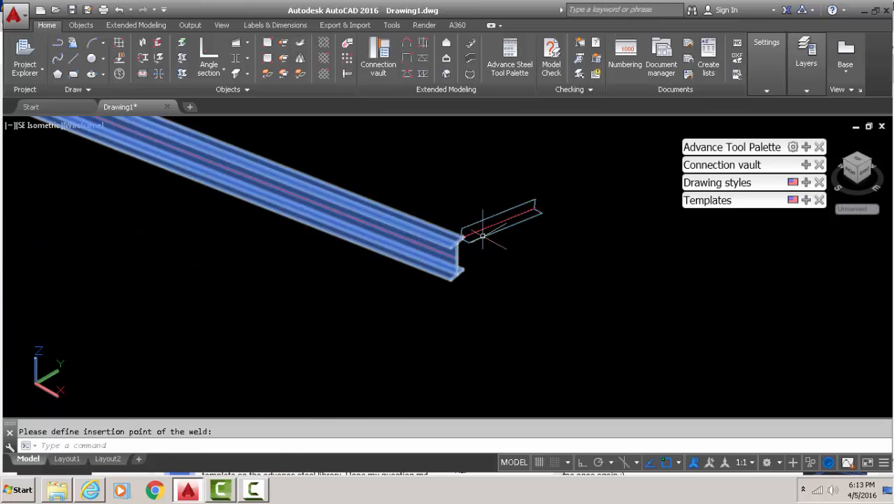
pyautogui.scroll(6, 488, 235)
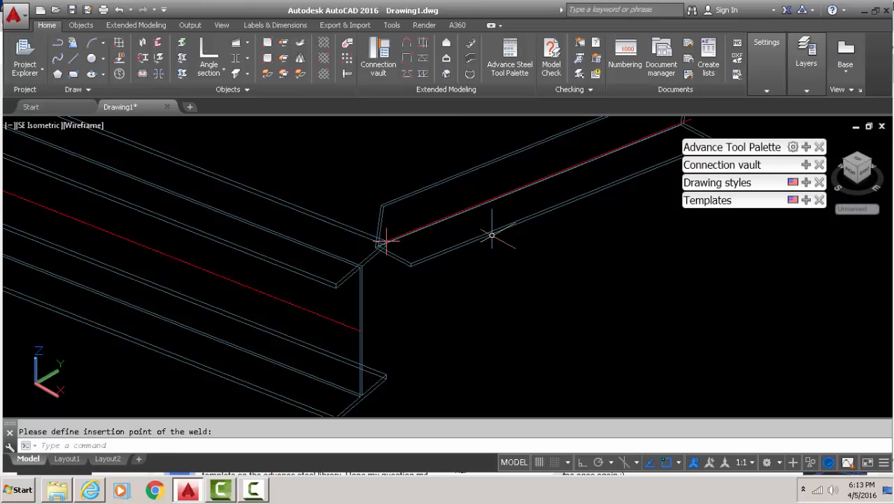
pyautogui.click(491, 231)
pyautogui.doubleClick(492, 232)
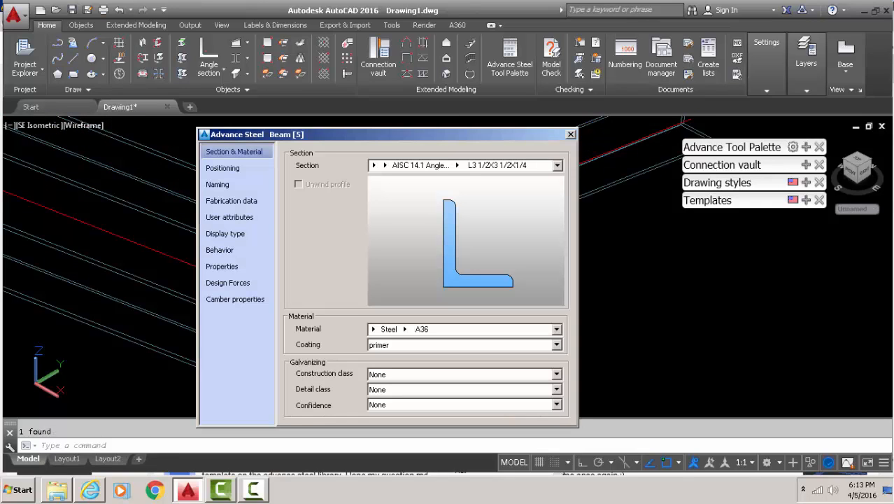
pyautogui.click(217, 183)
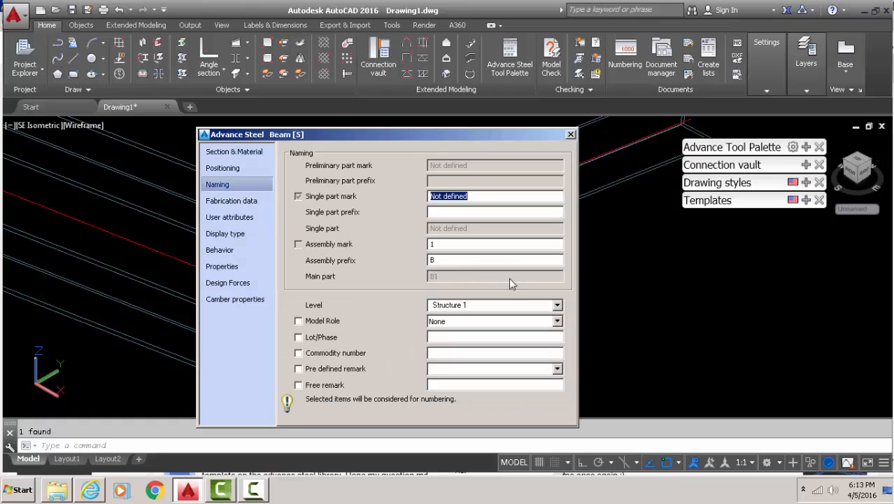
pyautogui.click(467, 323)
pyautogui.scroll(-10, 493, 381)
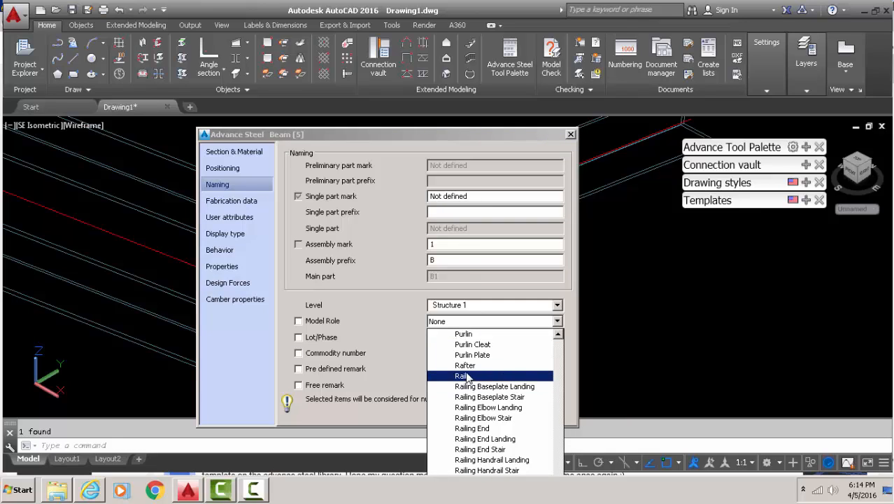
pyautogui.click(467, 376)
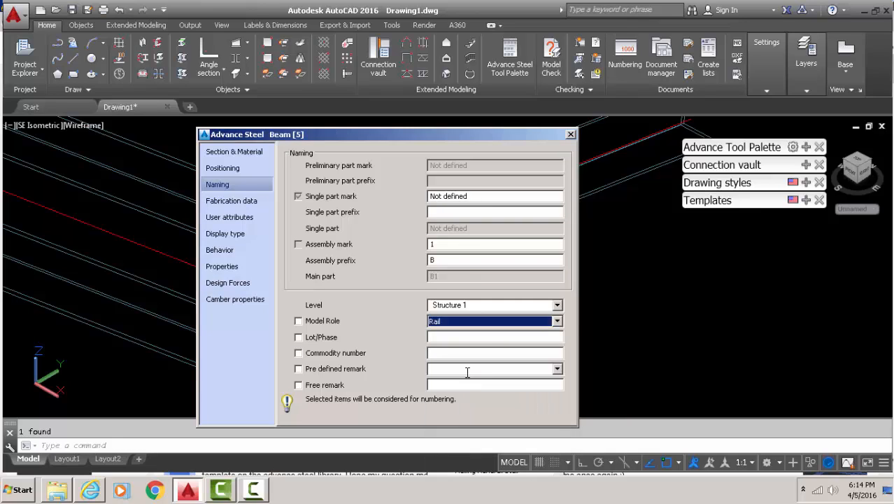
# Open the prefix configuration and examine which model roles are listed for beams of any subtype in the user's Default set.
pyautogui.click(571, 135)
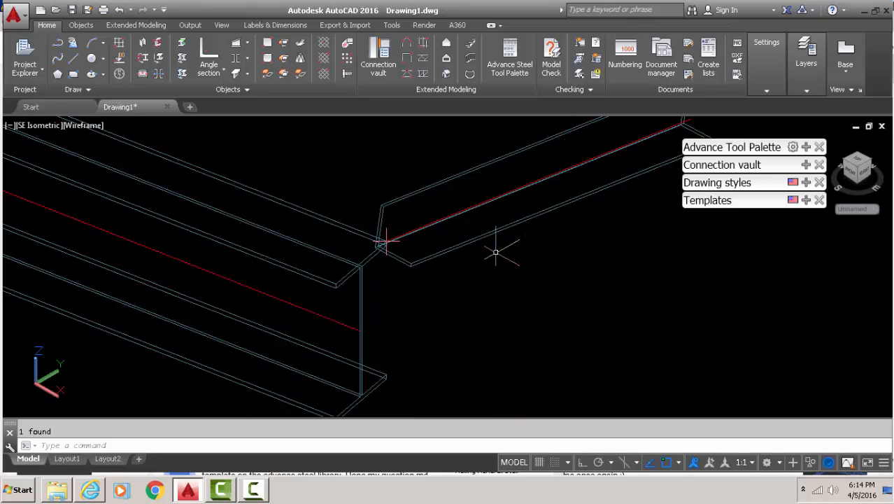
pyautogui.scroll(-3, 461, 266)
pyautogui.scroll(1, 447, 259)
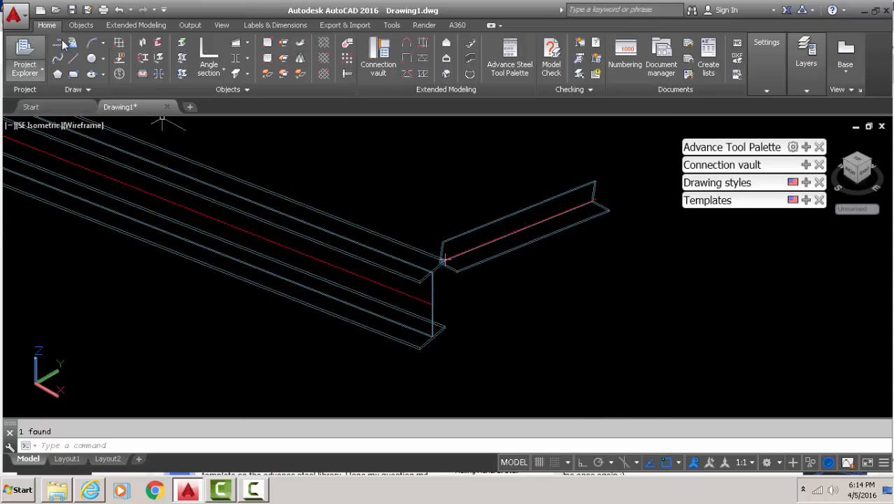
pyautogui.click(188, 28)
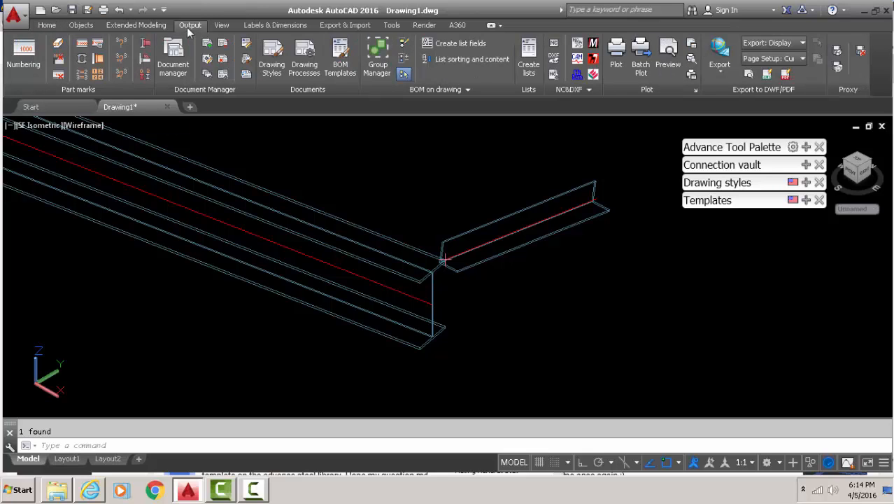
pyautogui.click(98, 43)
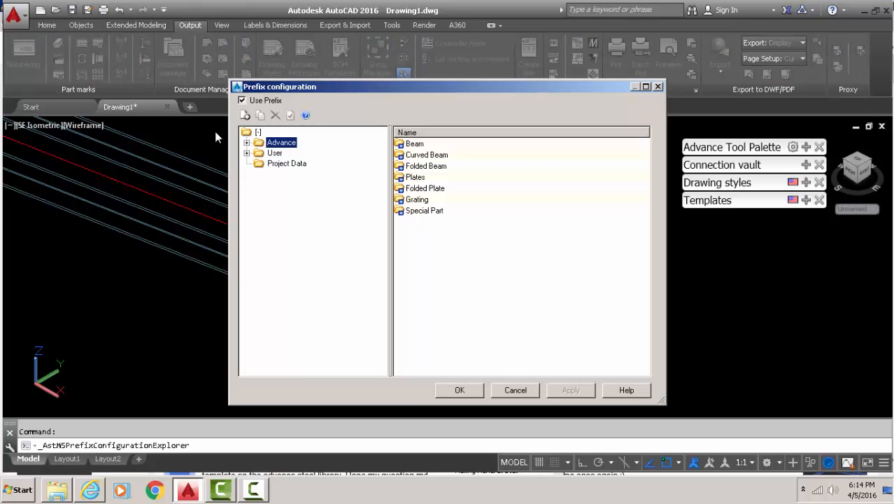
pyautogui.click(246, 153)
pyautogui.click(288, 163)
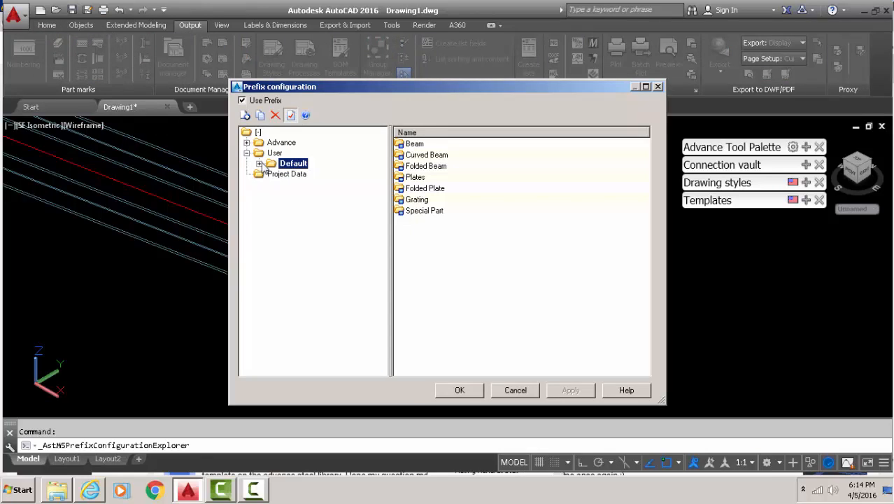
pyautogui.click(259, 164)
pyautogui.click(271, 173)
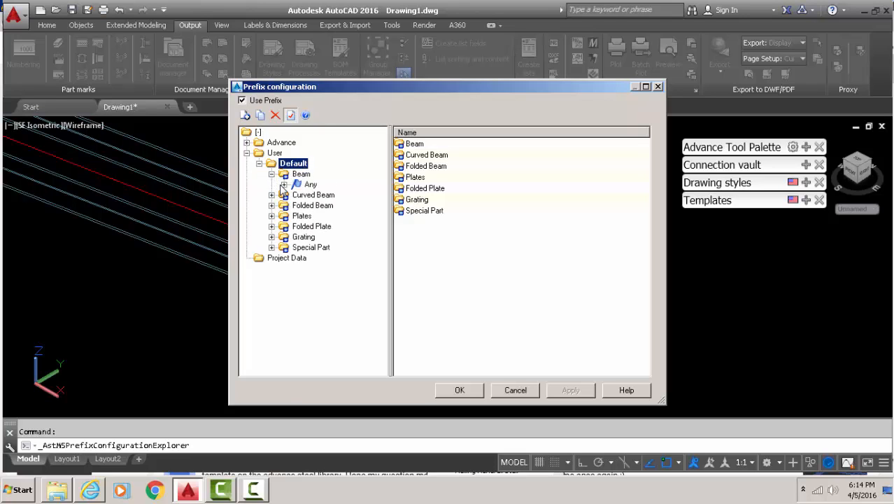
pyautogui.click(284, 184)
pyautogui.moveTo(381, 176); pyautogui.dragTo(382, 262)
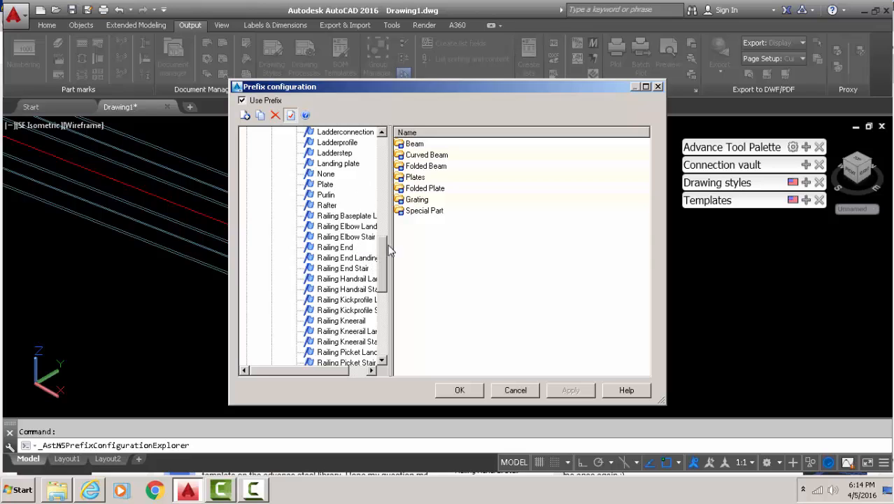
pyautogui.moveTo(382, 261); pyautogui.dragTo(326, 176)
pyautogui.moveTo(390, 193); pyautogui.dragTo(392, 139)
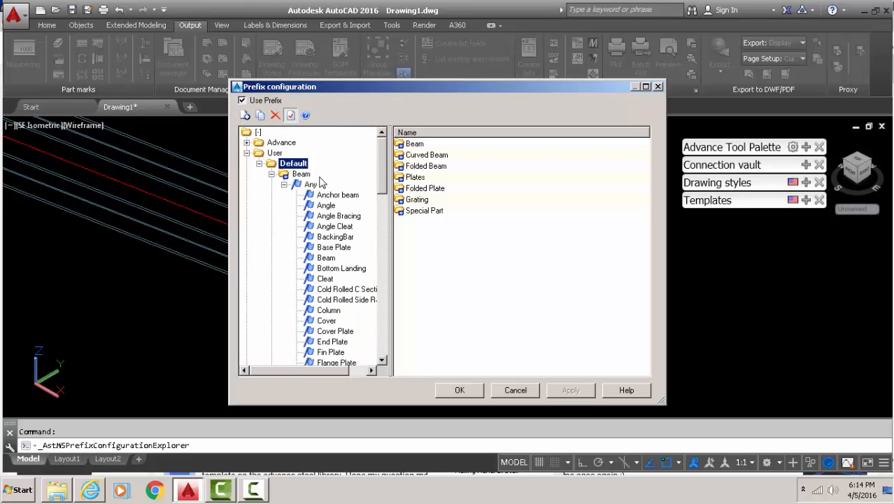
pyautogui.click(284, 184)
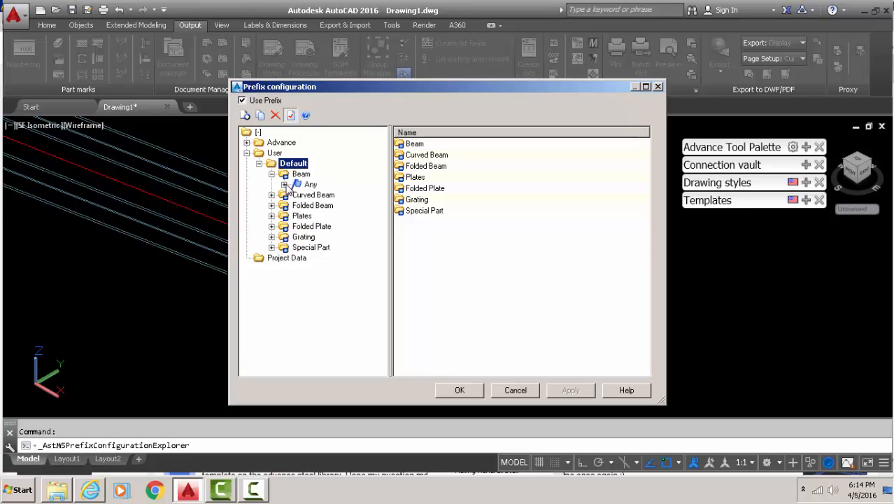
pyautogui.click(283, 184)
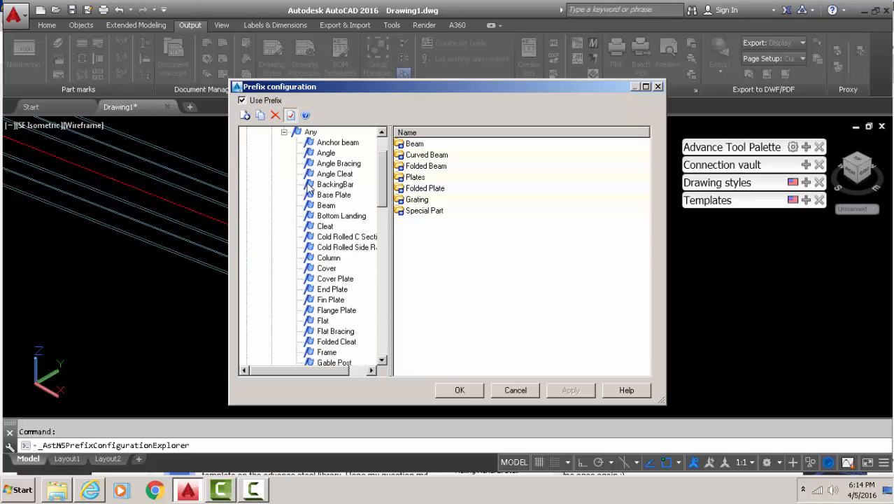
# Start a new prefix entry for object type Beam with the model role Rail.
pyautogui.click(246, 116)
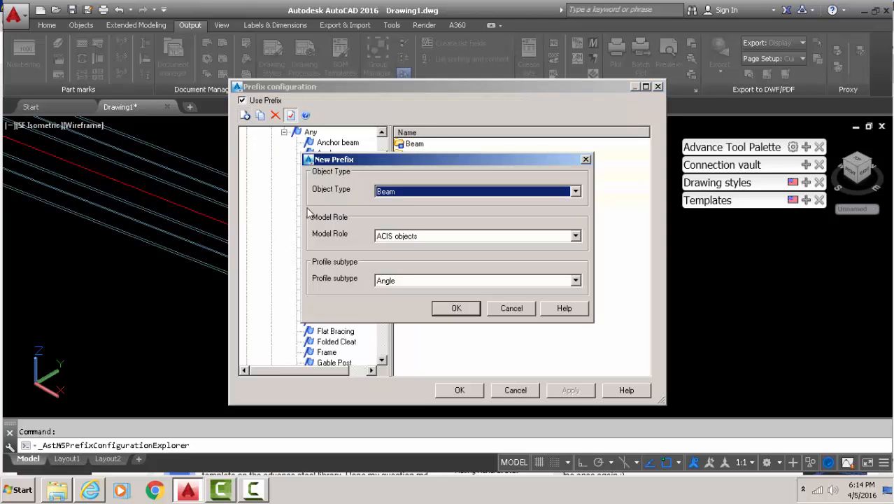
pyautogui.click(409, 192)
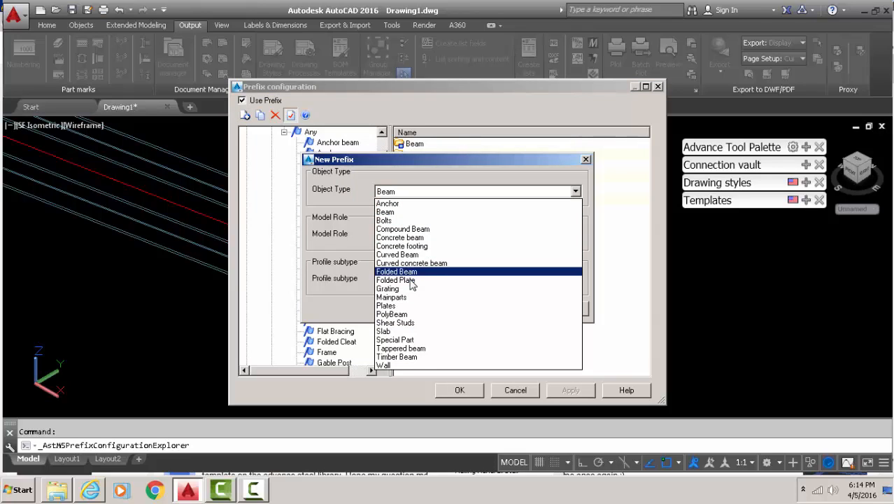
pyautogui.click(387, 211)
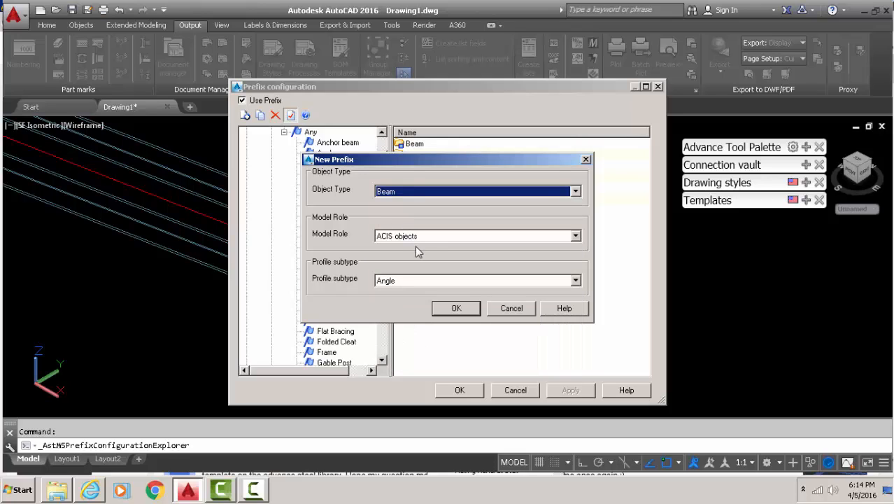
pyautogui.click(425, 235)
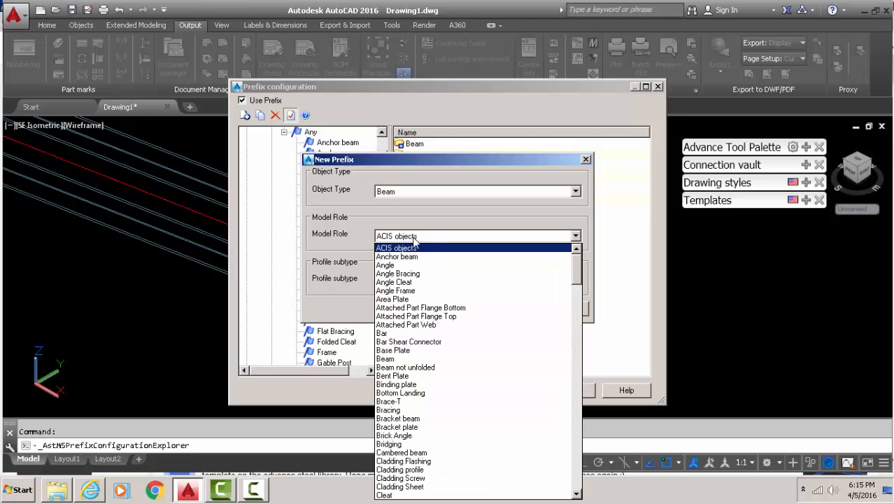
pyautogui.scroll(-16, 419, 252)
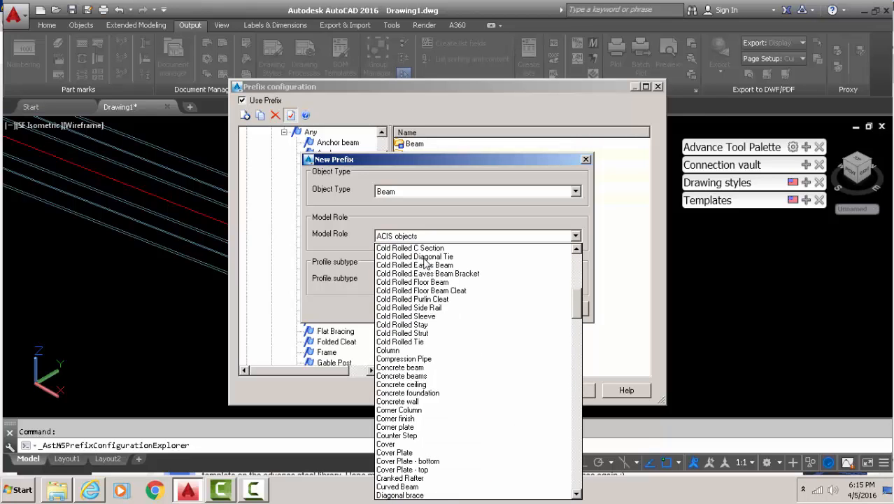
pyautogui.scroll(-20, 425, 259)
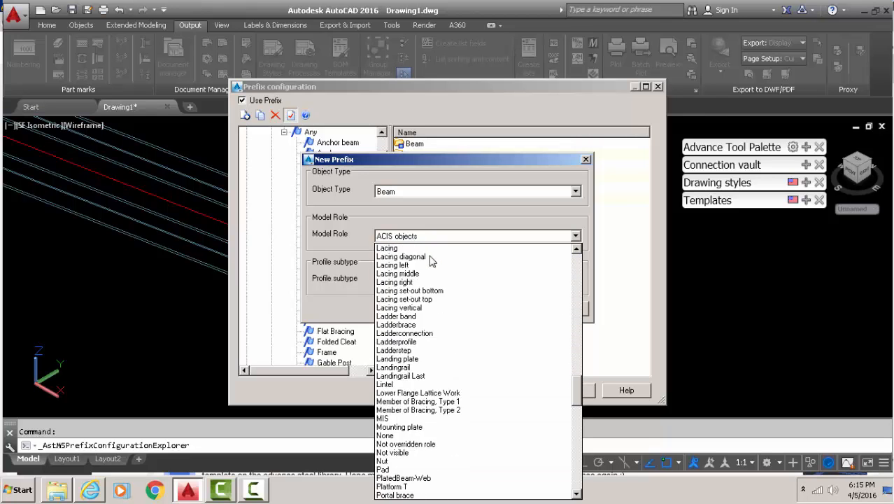
pyautogui.scroll(-9, 430, 259)
pyautogui.scroll(3, 420, 266)
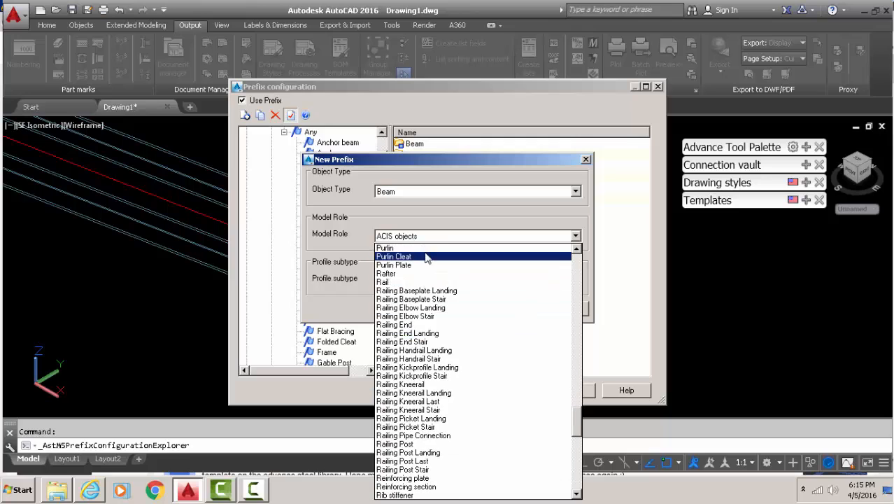
pyautogui.click(389, 281)
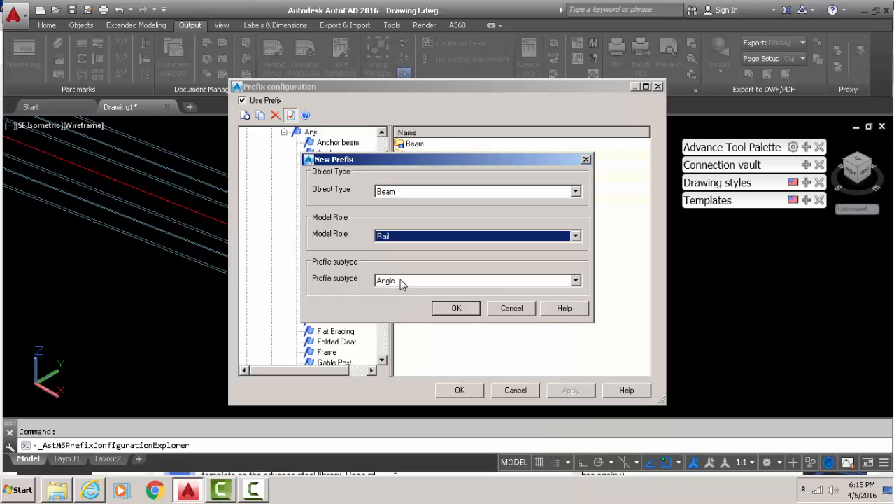
# Set the new prefix's profile subtype to Any and create the entry.
pyautogui.click(402, 282)
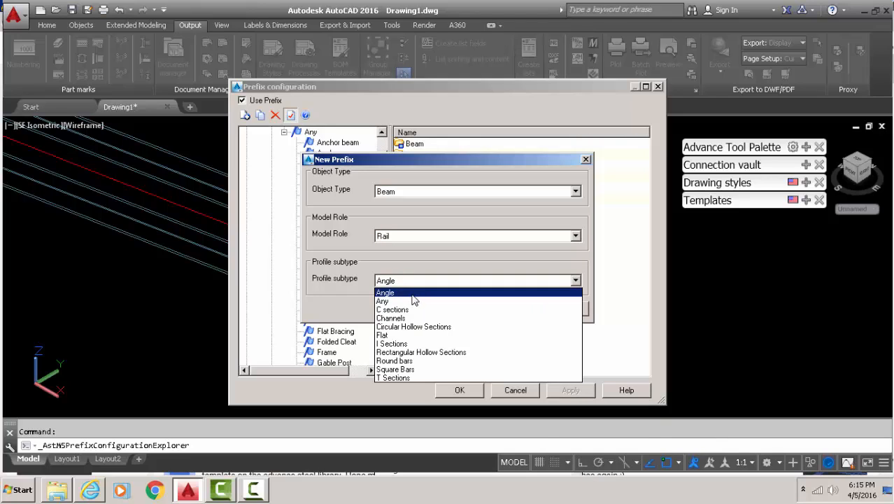
pyautogui.click(388, 302)
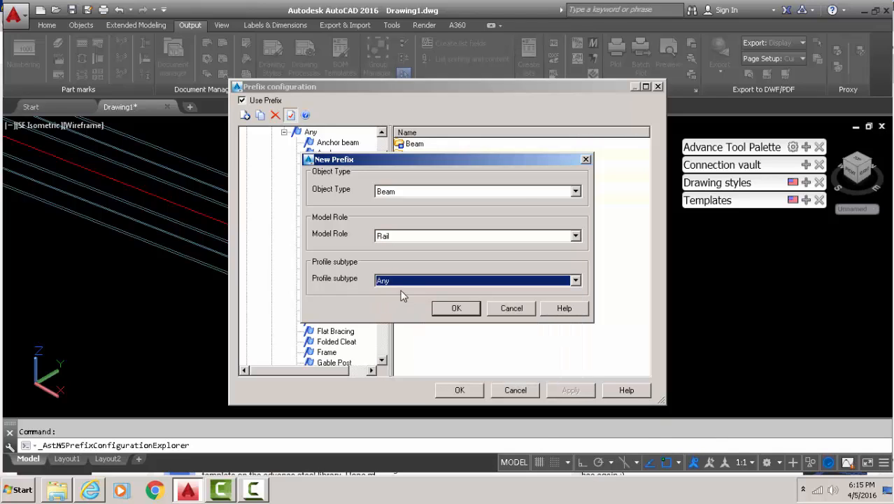
pyautogui.click(406, 286)
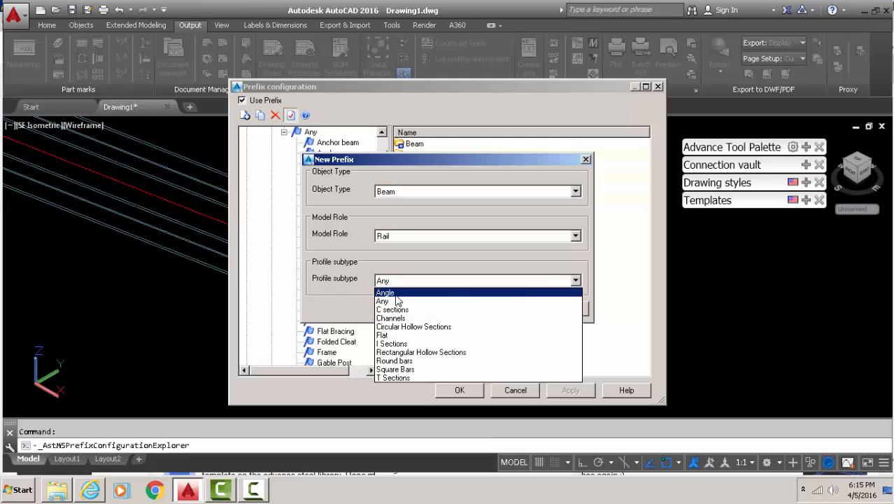
pyautogui.click(395, 301)
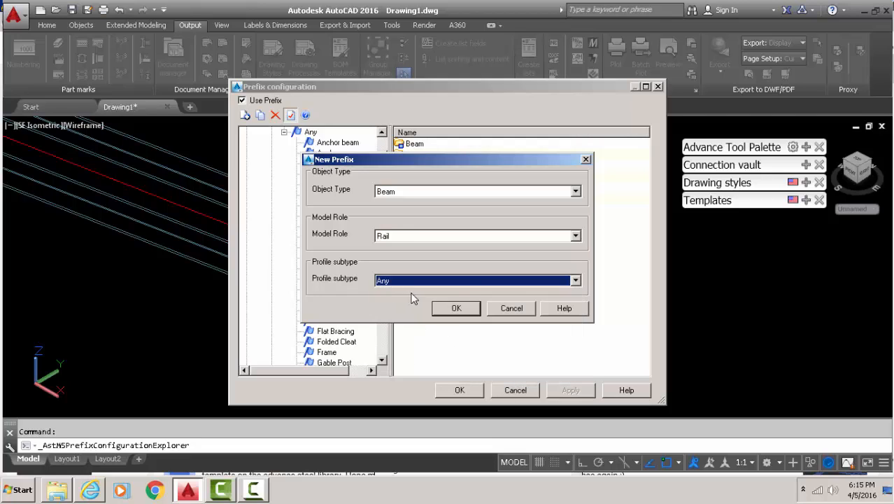
pyautogui.click(461, 308)
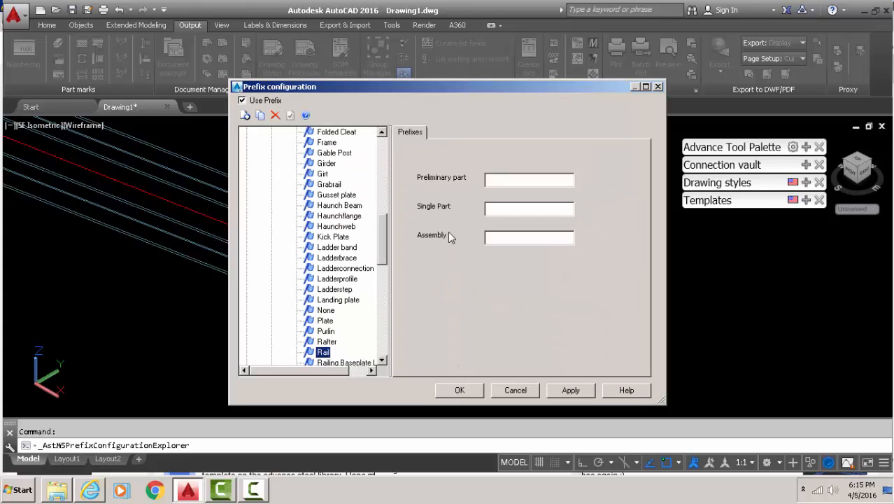
# Apply the Rail prefix entry and save the prefix configuration.
pyautogui.click(500, 236)
pyautogui.click(570, 389)
pyautogui.click(459, 390)
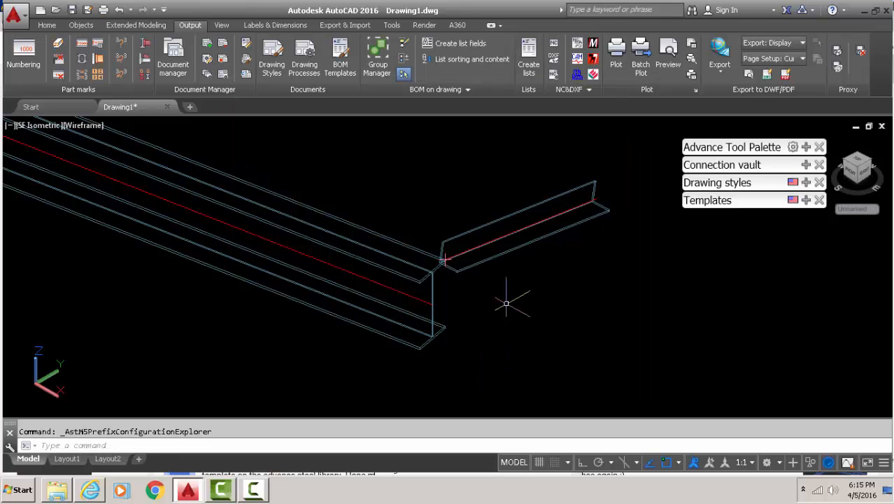
# Run the numbering on the model, review the main part marks in the results and close them.
pyautogui.scroll(-5, 505, 303)
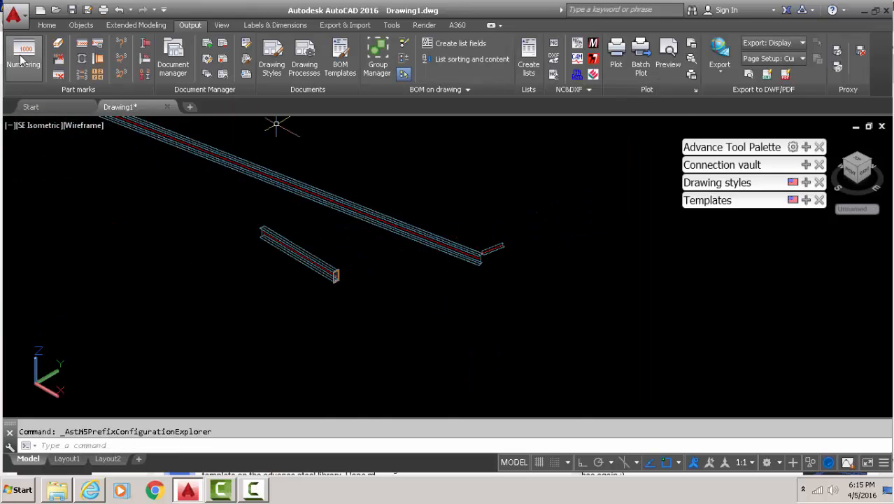
pyautogui.click(21, 61)
pyautogui.click(399, 428)
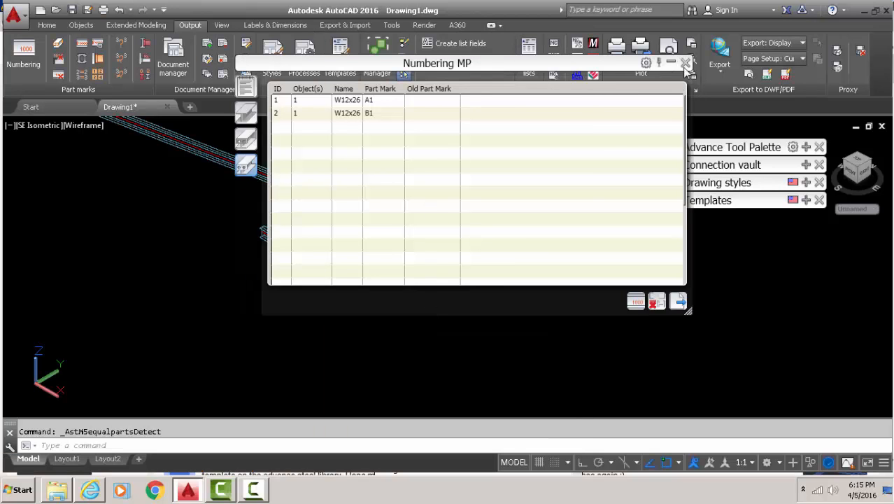
pyautogui.click(685, 63)
# Check the long beam's single part and assembly marks in its naming properties.
pyautogui.scroll(4, 453, 275)
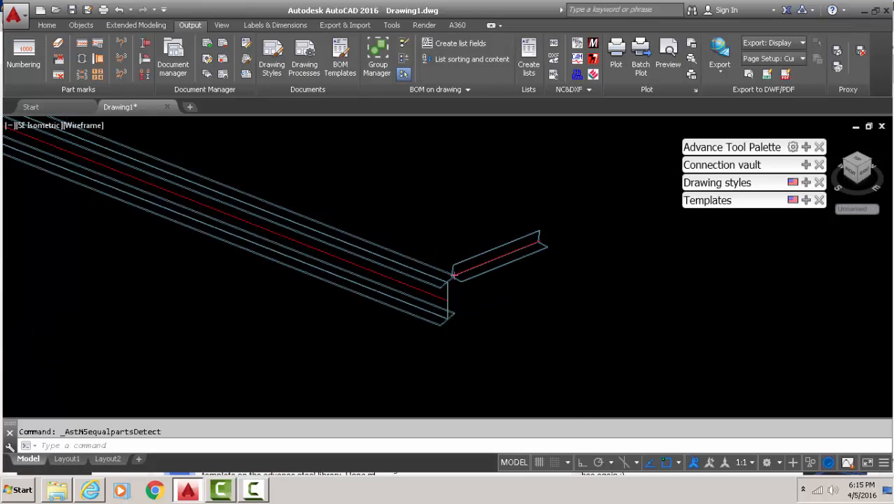
pyautogui.doubleClick(349, 255)
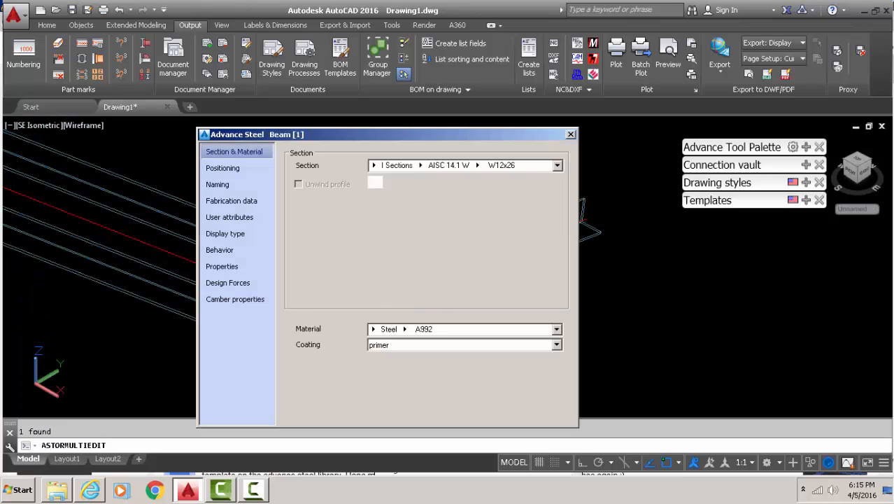
pyautogui.click(217, 184)
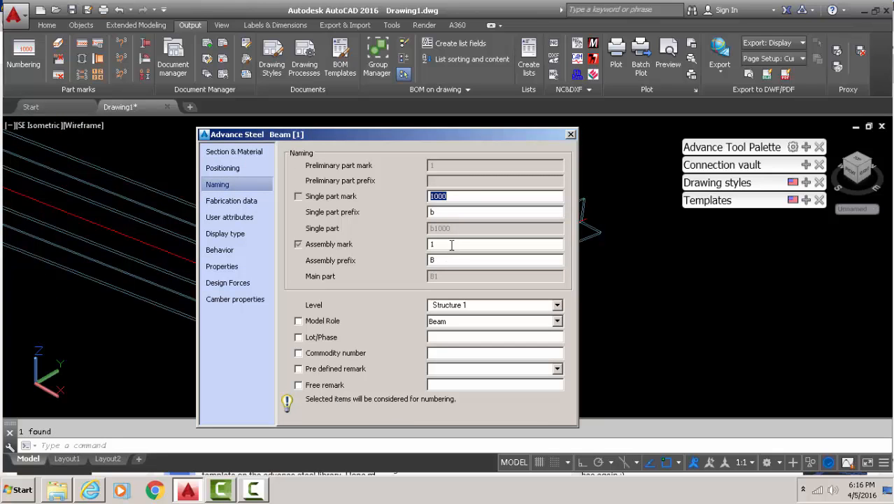
pyautogui.click(571, 135)
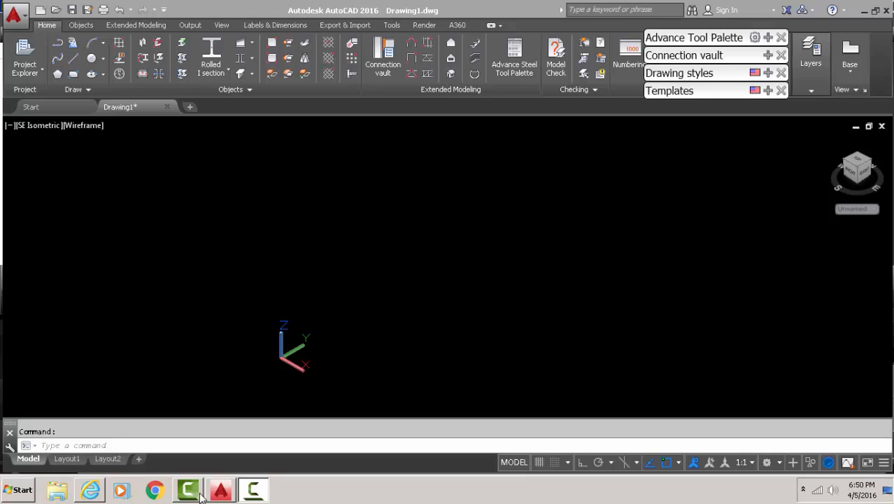
pyautogui.click(253, 490)
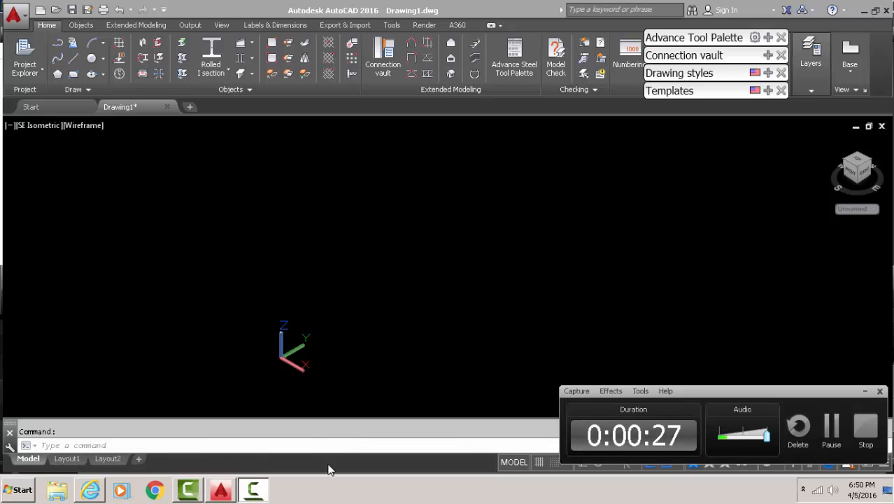